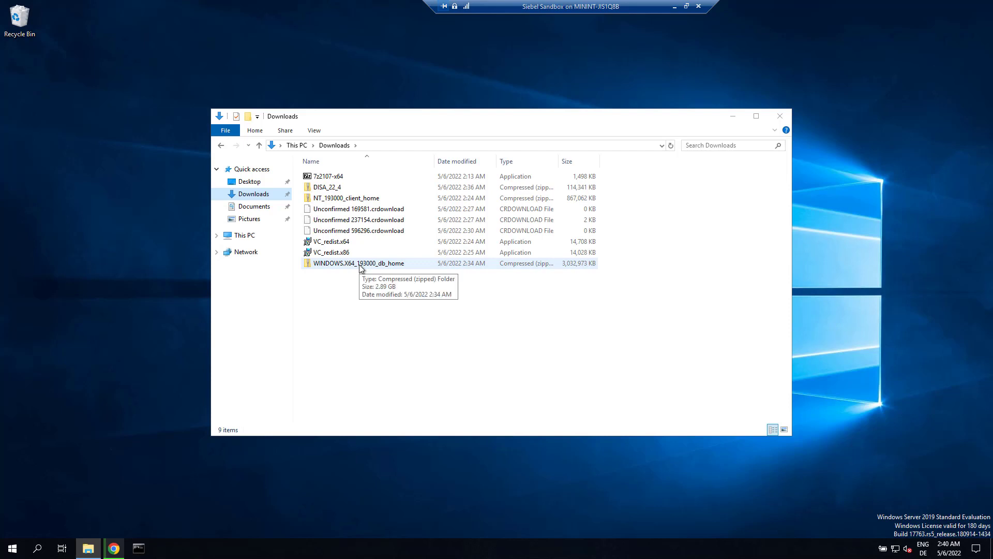
- Open C:\db_home and run setup.exe as administrator
click(360, 264)
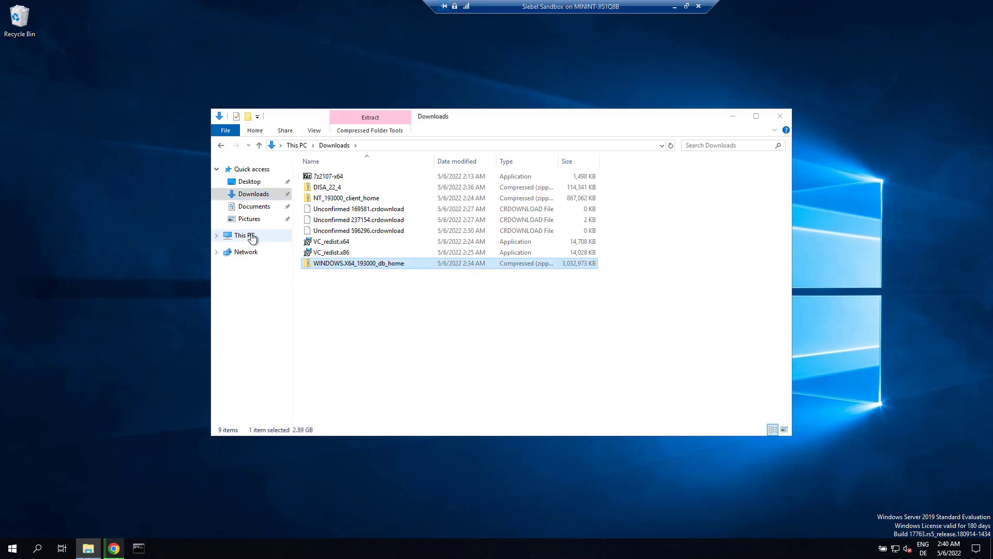
click(252, 236)
double_click(343, 279)
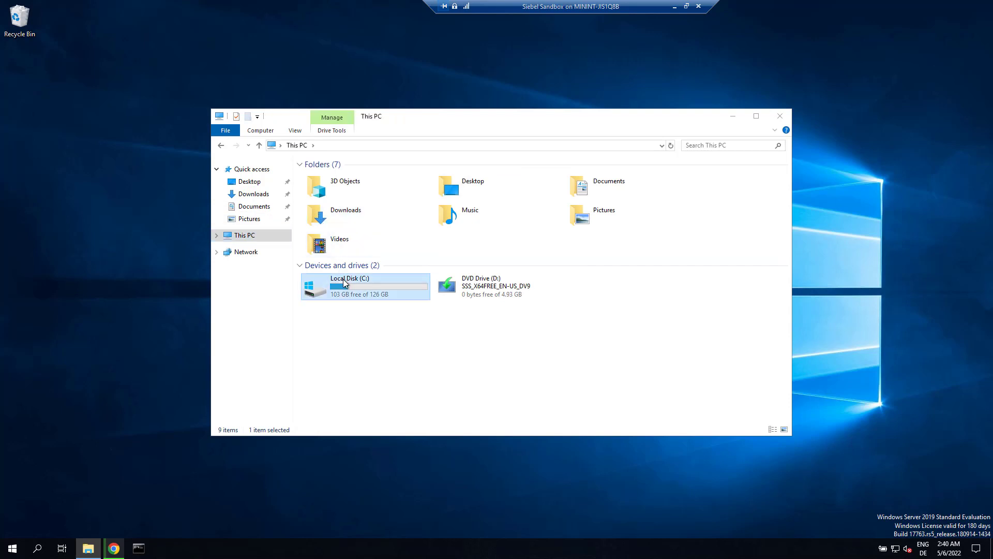
click(327, 177)
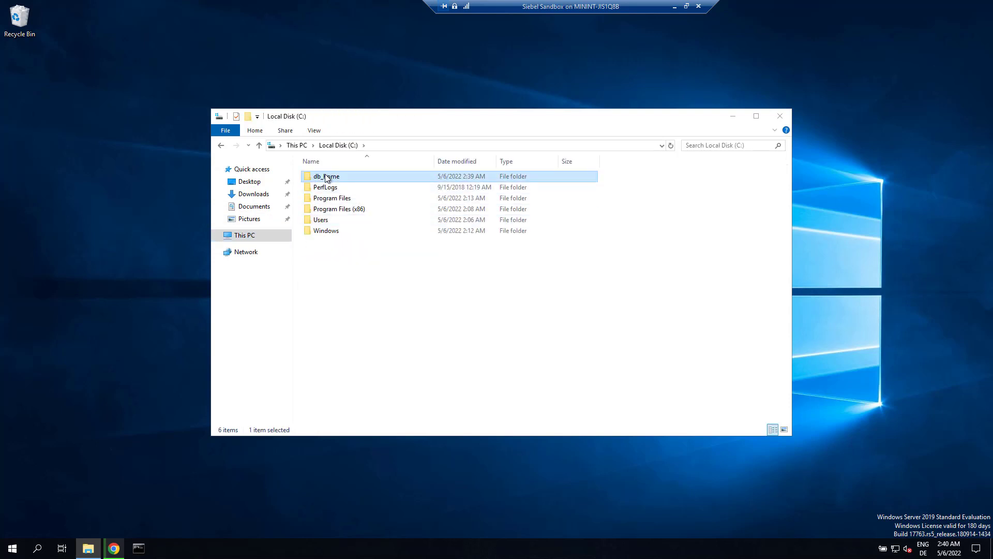
double_click(326, 177)
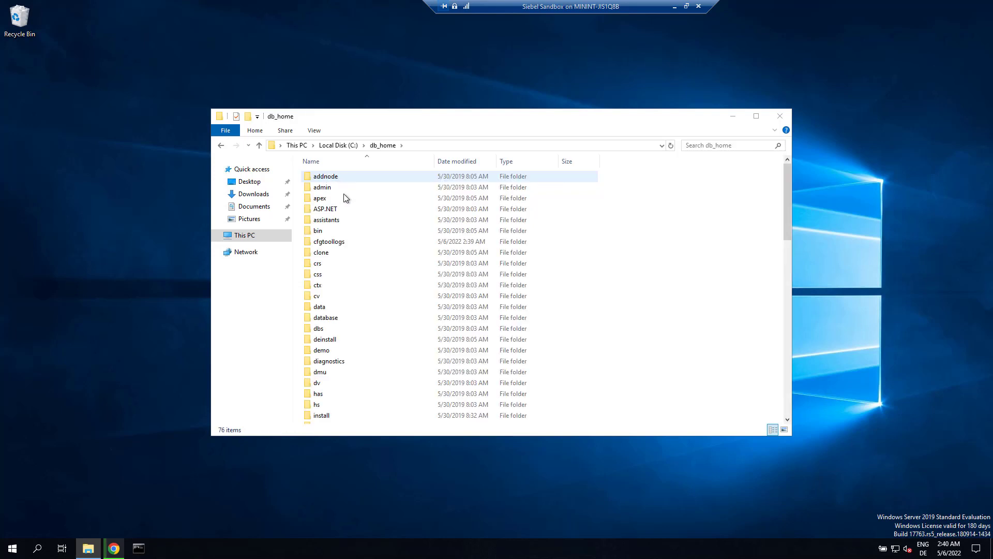
drag(789, 207, 789, 381)
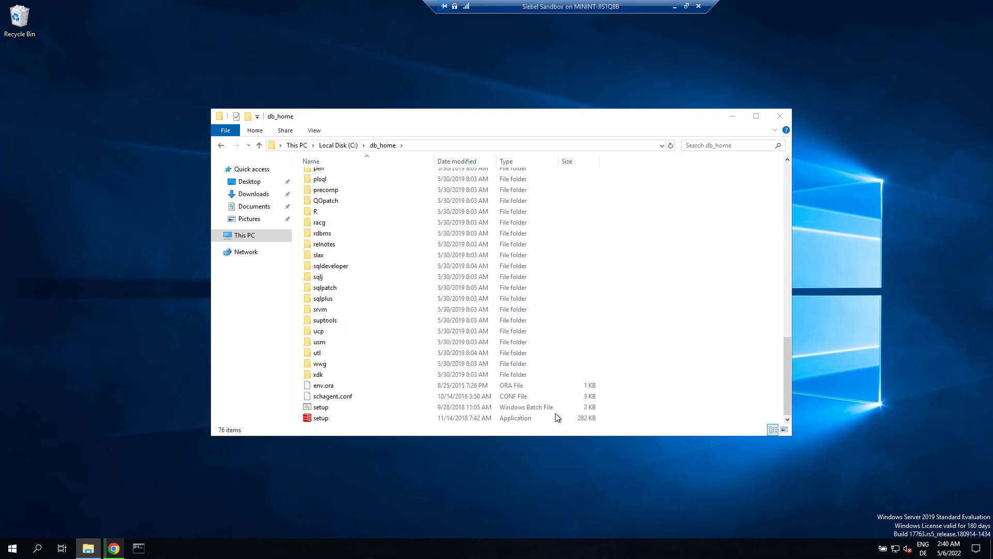
click(320, 419)
right_click(319, 419)
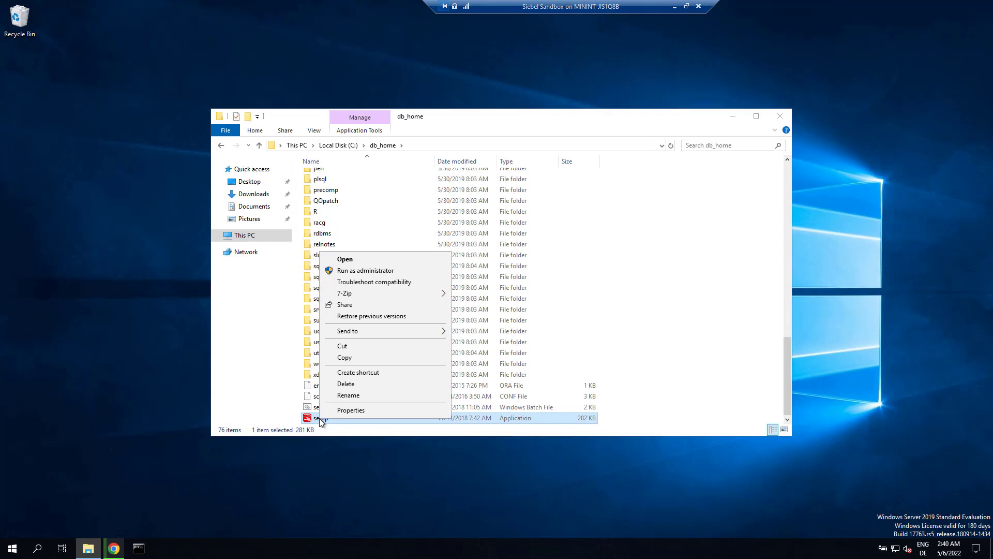
click(381, 270)
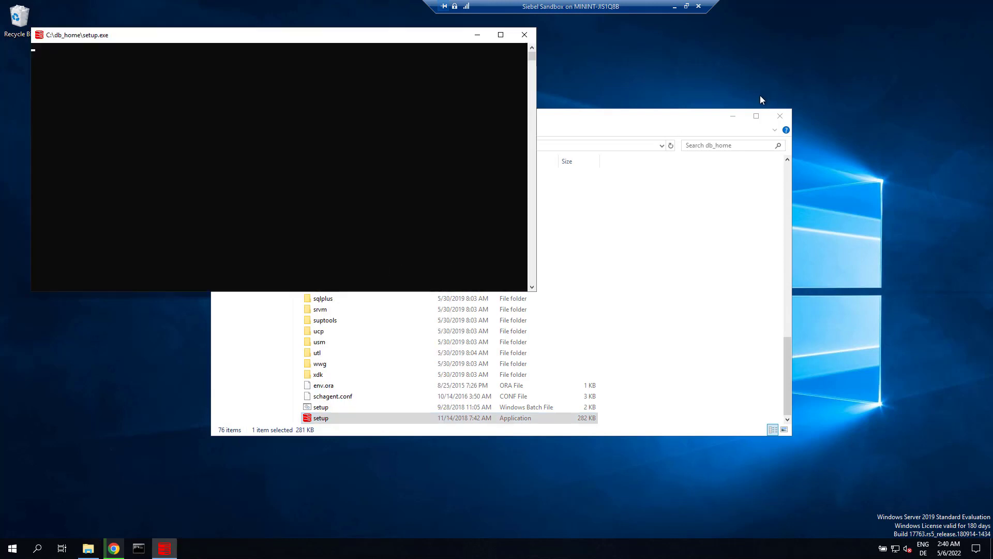
- Minimize File Explorer and the setup.exe console window
click(735, 116)
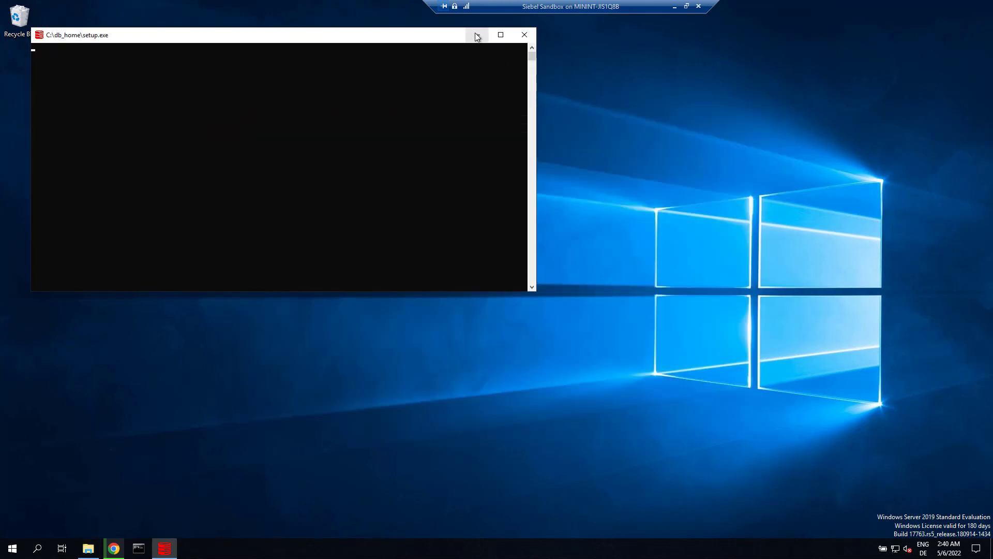
click(477, 35)
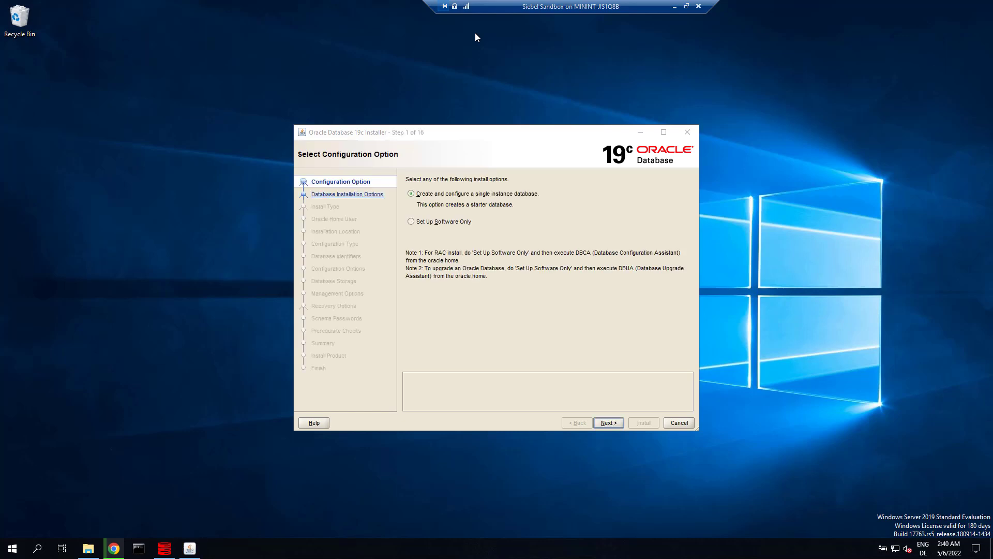
- Accept the single-instance database, Desktop class and Virtual Account defaults
click(610, 423)
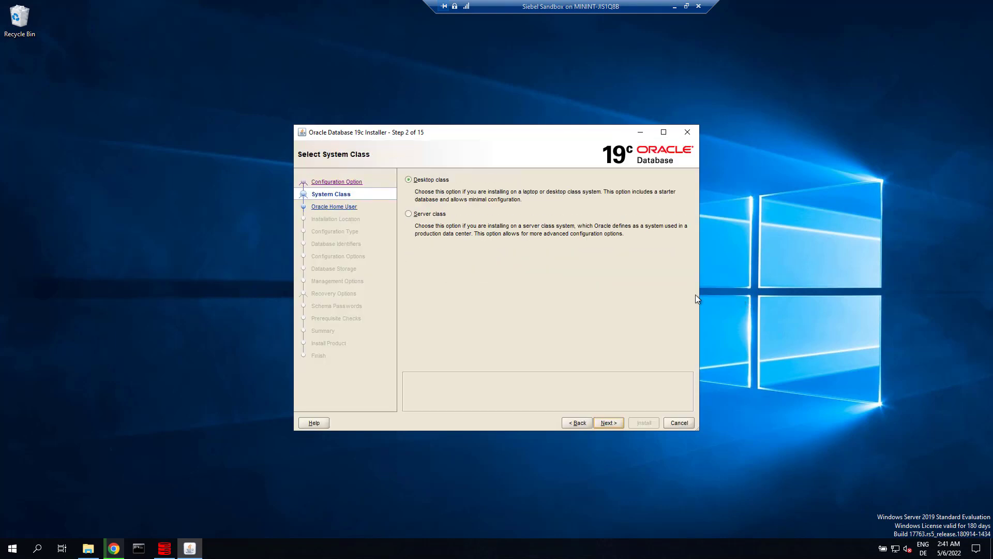
click(616, 424)
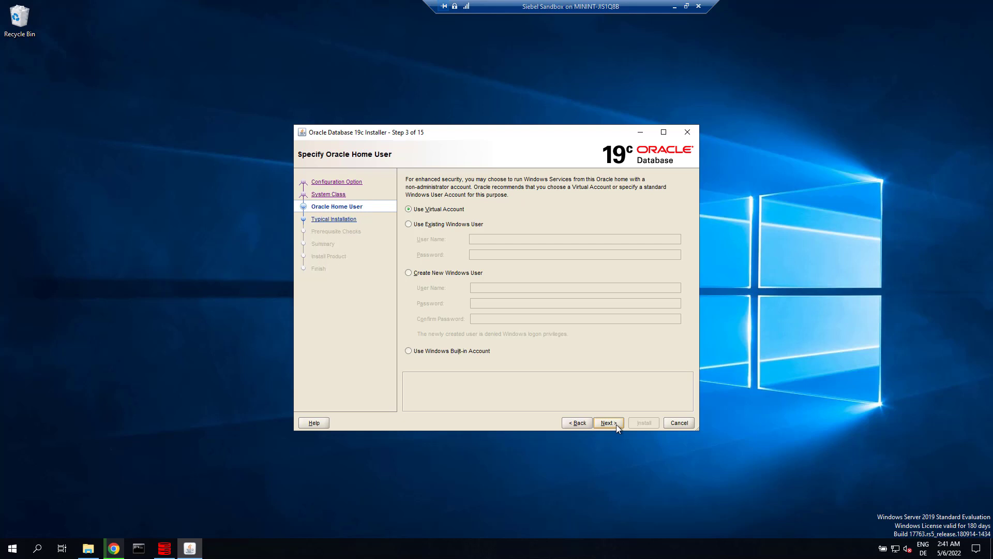
click(616, 424)
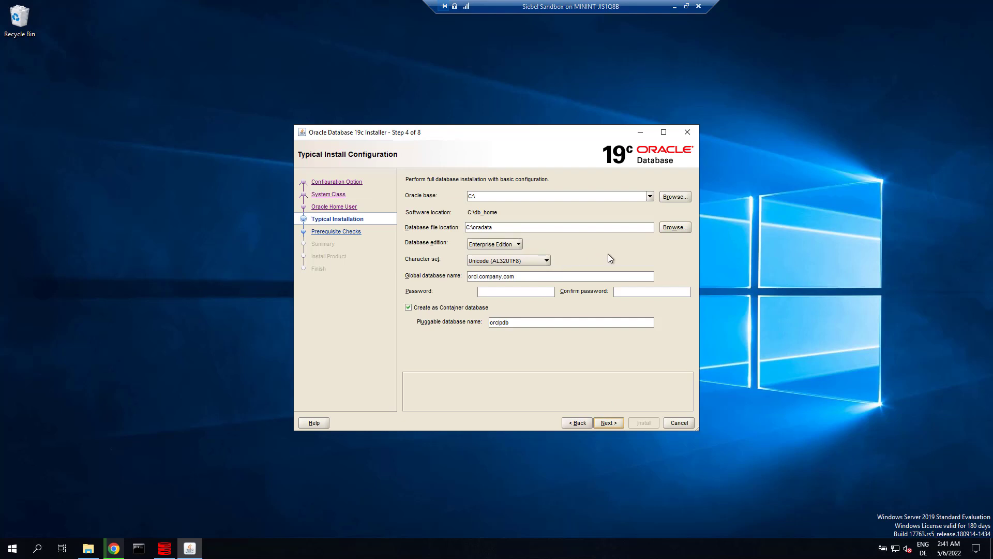
- Set Oracle base to C:\db_home and the global database name to orcl
click(604, 199)
text(db_home)
drag(520, 276, 454, 274)
text(orcl)
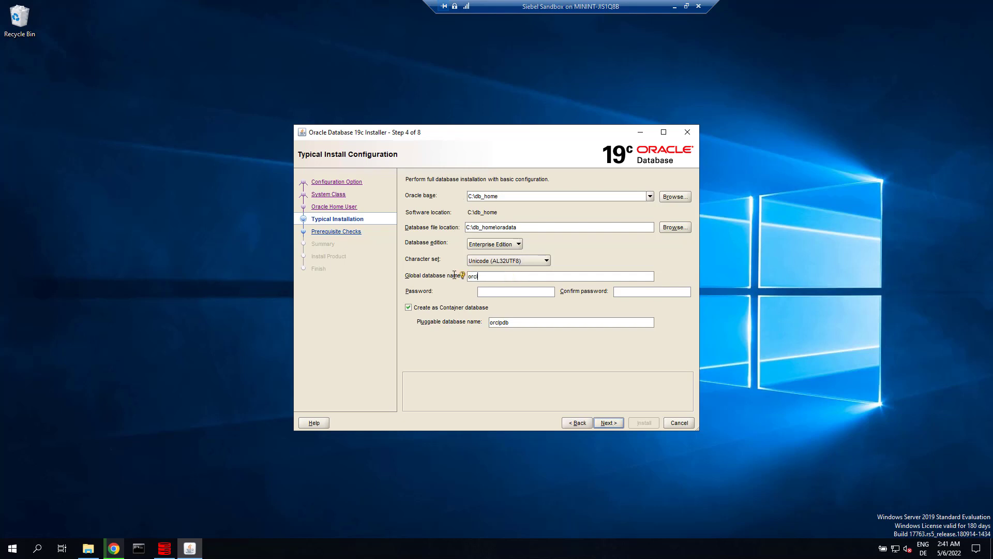
- Enter and confirm the admin password, and turn off Create as Container database
key(Tab)
text(ora)
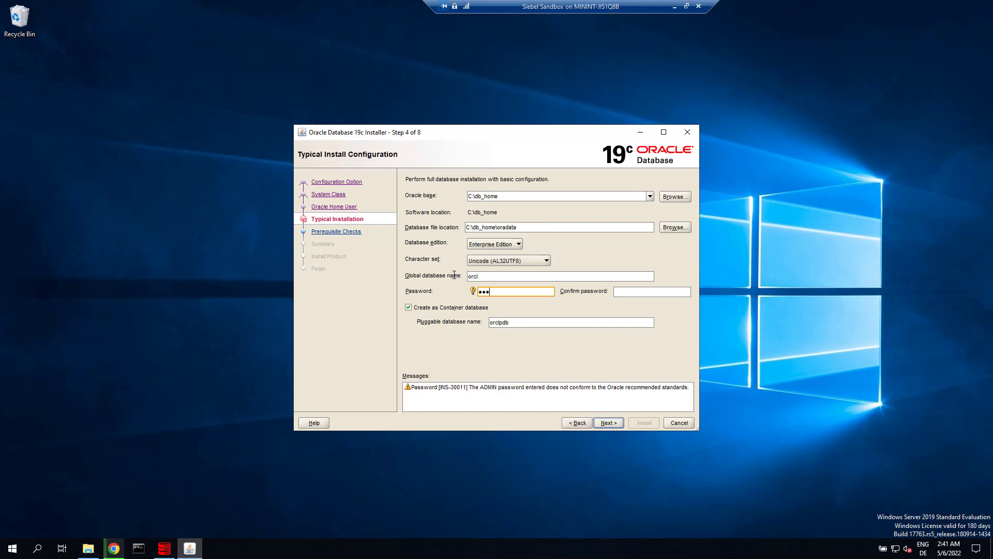
text(cle19)
key(Tab)
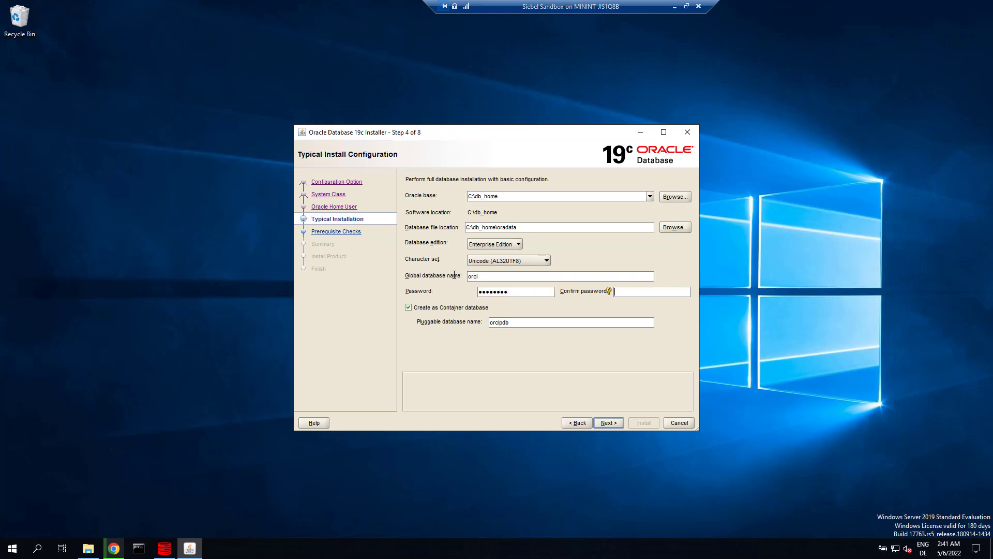
text(oracle1)
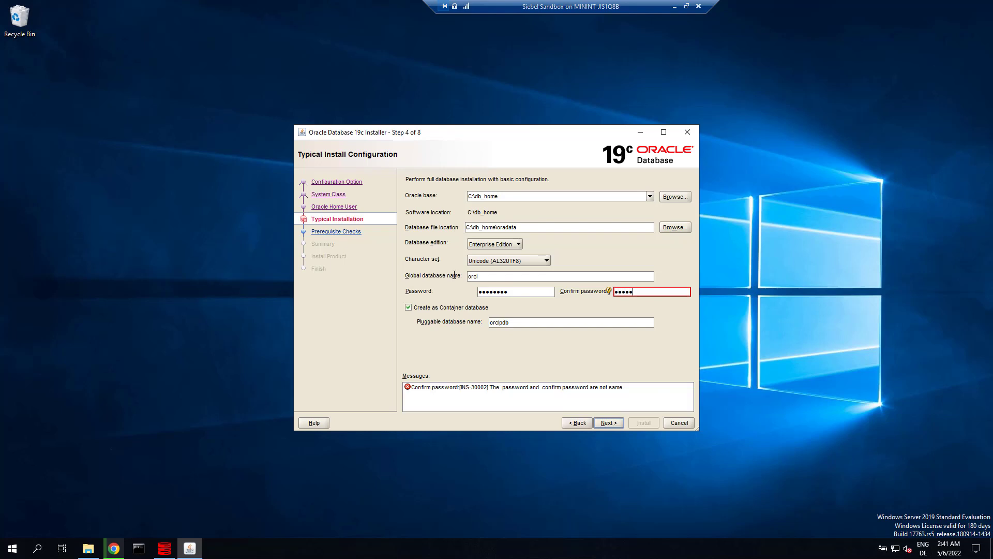
text(9)
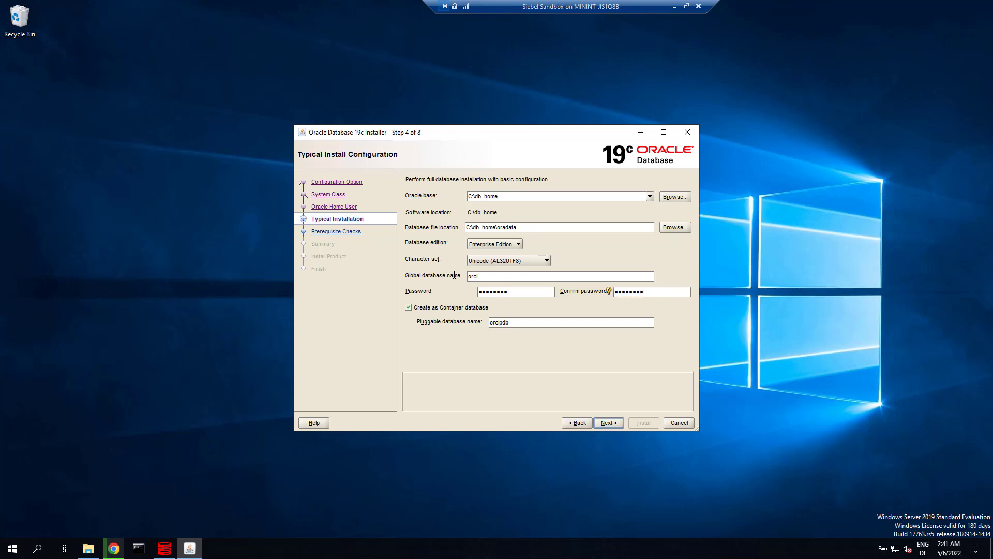
click(409, 308)
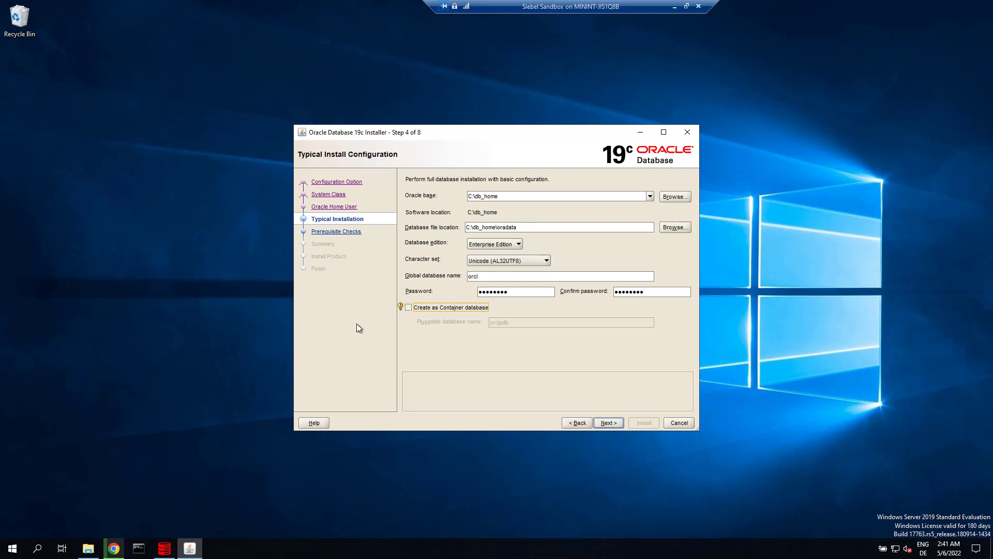
- Clear the INS-32052 error by changing Oracle base to C:\oracle and advancing to Summary
click(610, 422)
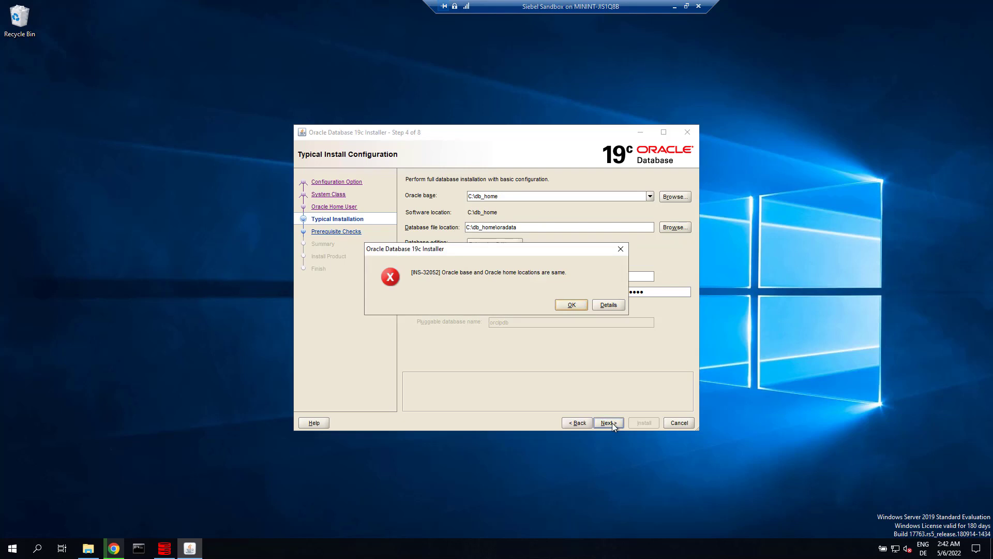
click(571, 304)
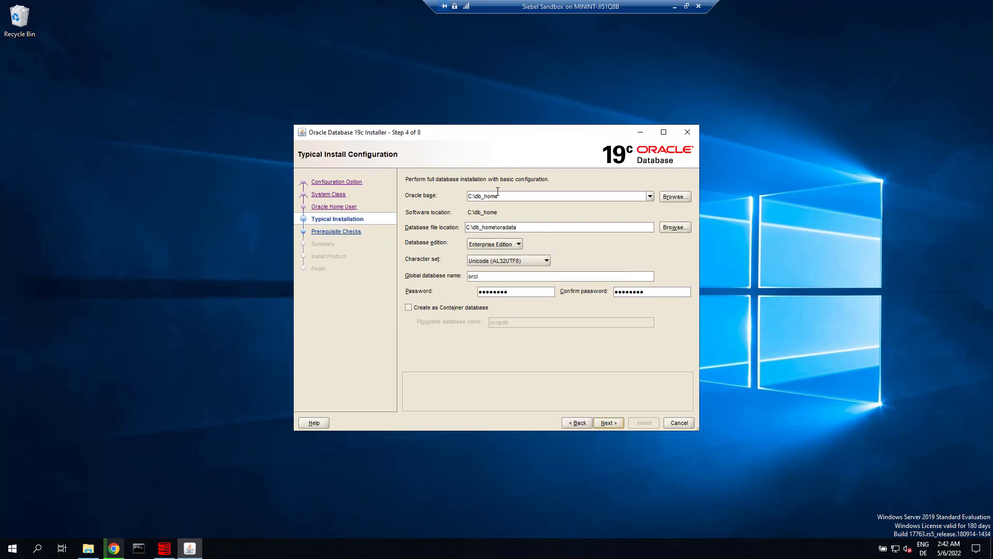
click(498, 196)
drag(482, 196, 535, 195)
key(shift+Left)
key(shift+Left)
key(shift+Left)
text(\oracle)
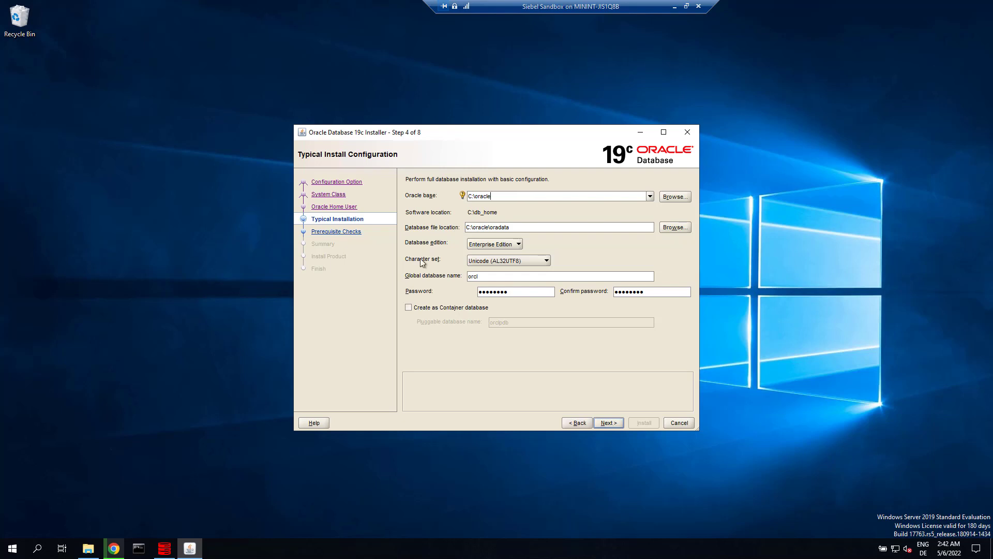
click(608, 423)
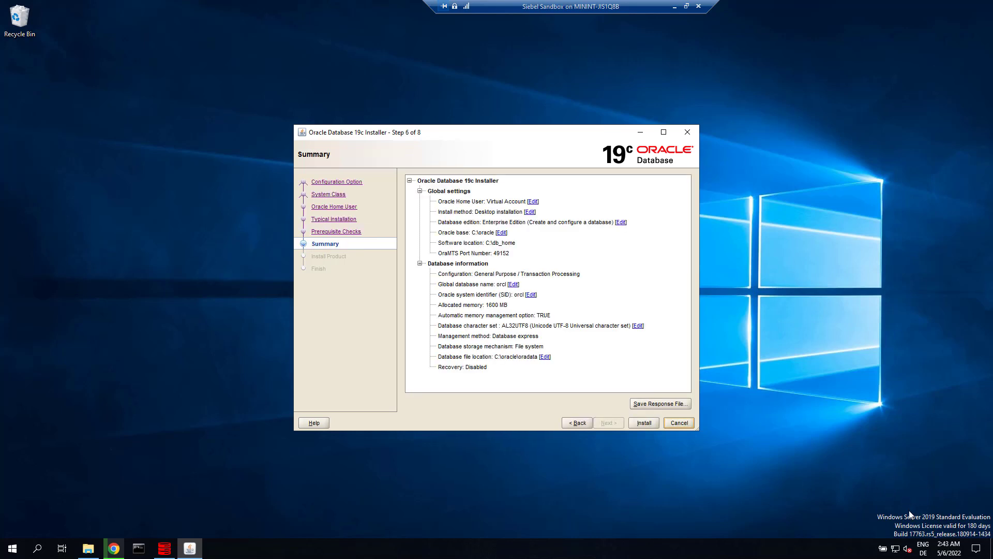
- Install the database and wait for the successful-configuration Finish page
click(645, 423)
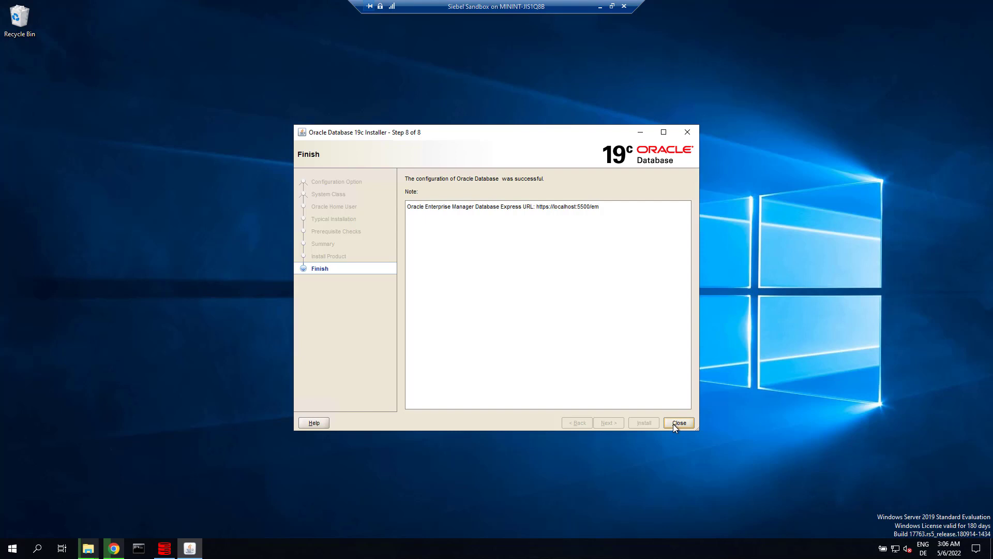
click(10, 552)
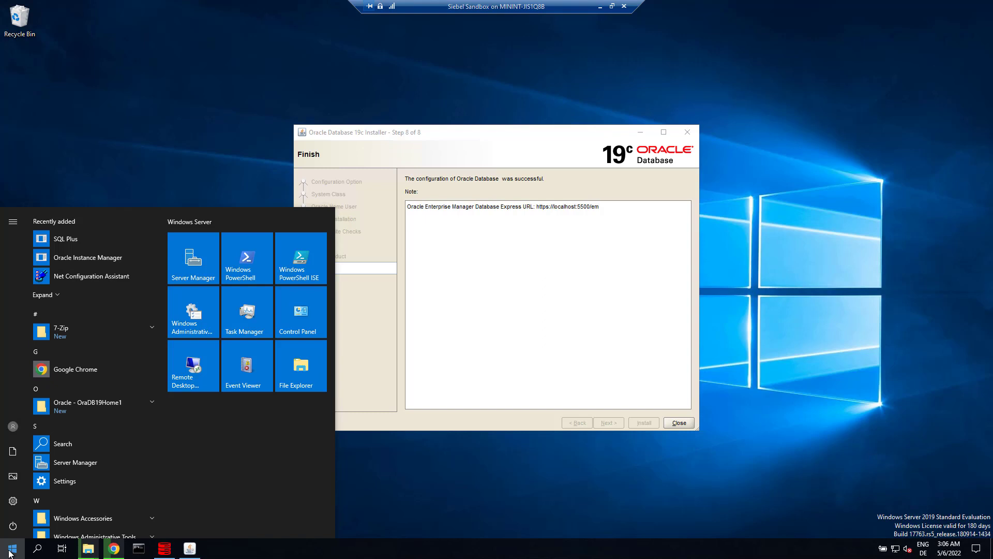
- In Services, confirm OracleServiceORCL is running with Automatic startup, then minimize Services
text(servi)
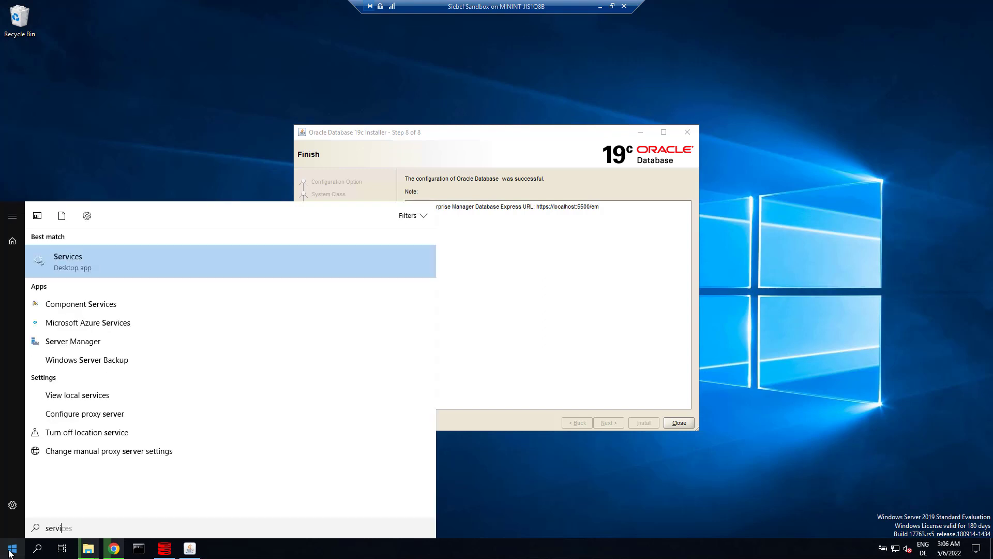
click(74, 260)
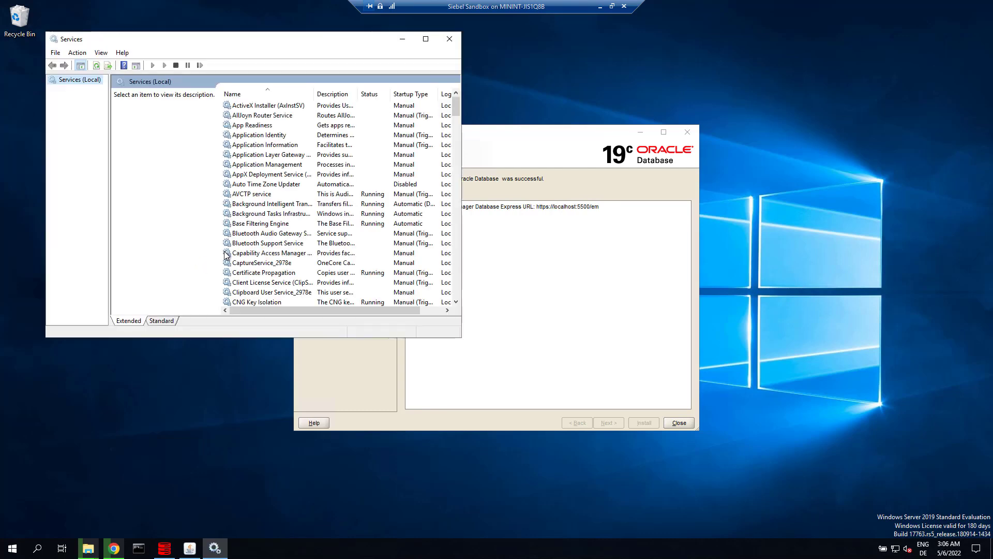
click(282, 213)
key(o)
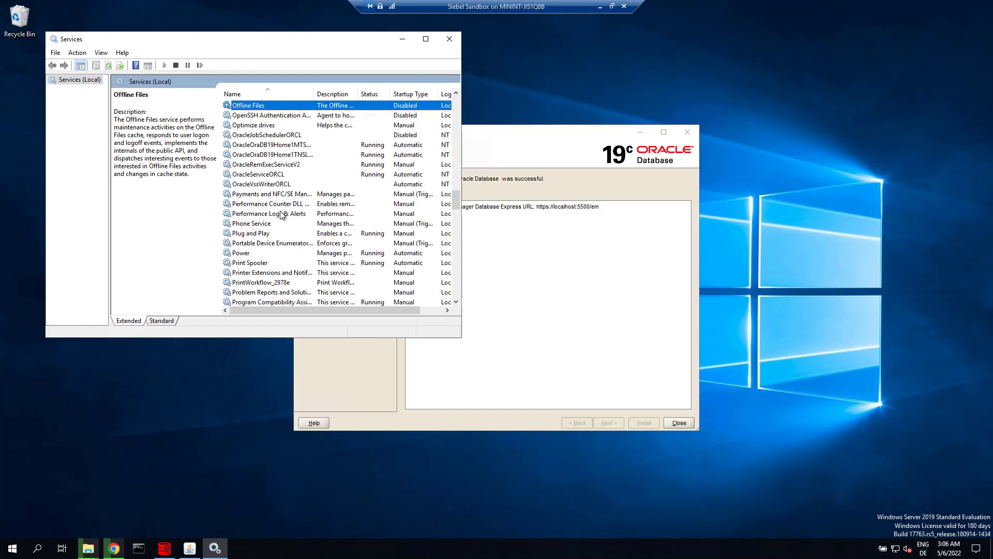
click(284, 175)
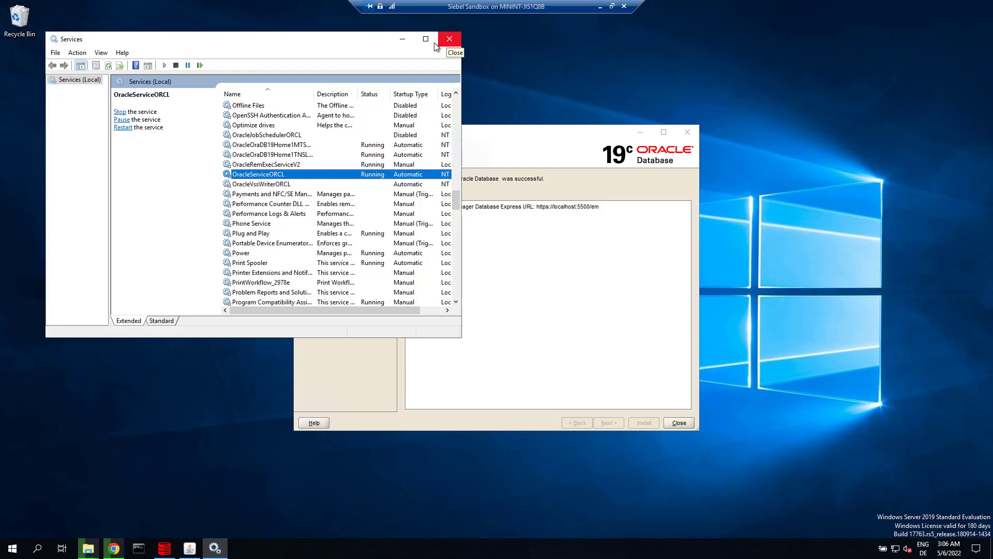
right_click(212, 554)
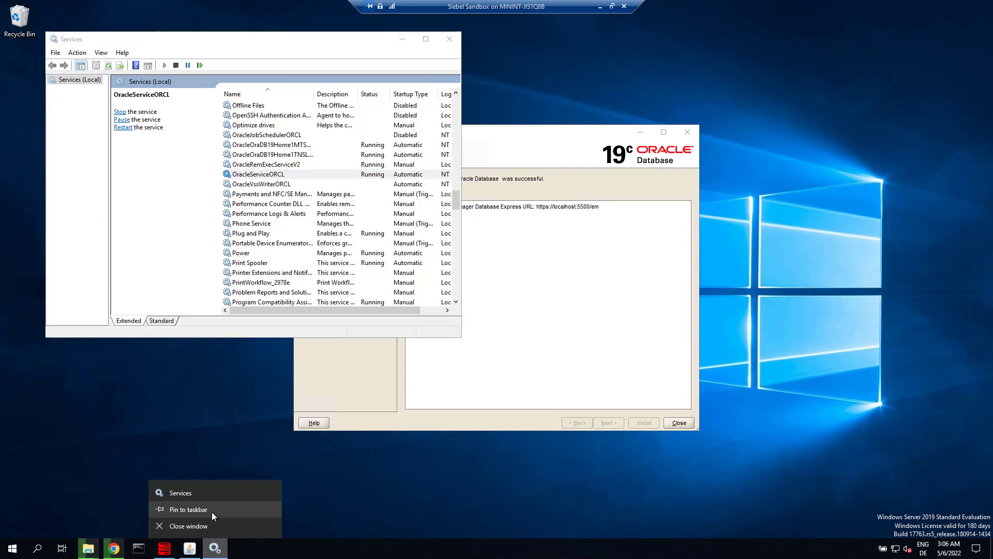
click(212, 511)
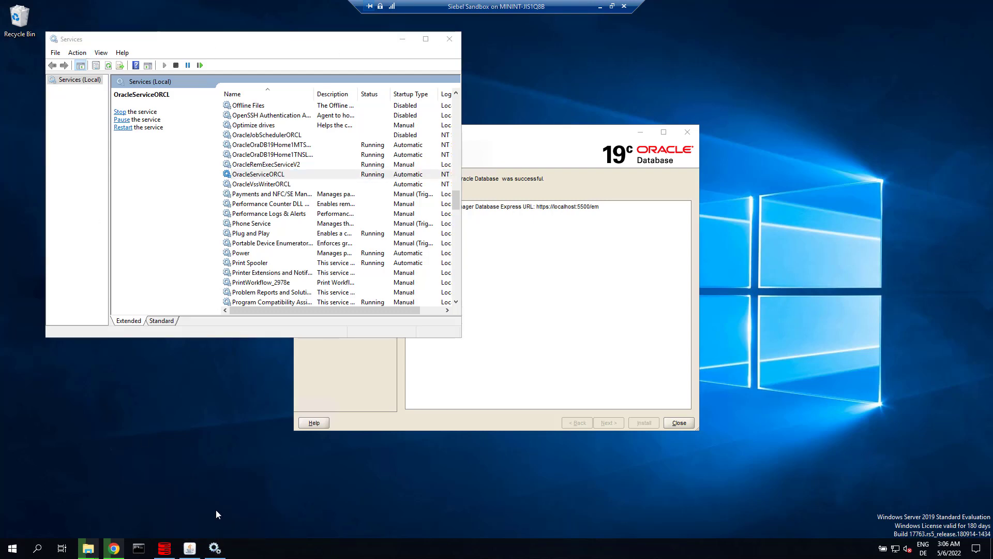
click(411, 38)
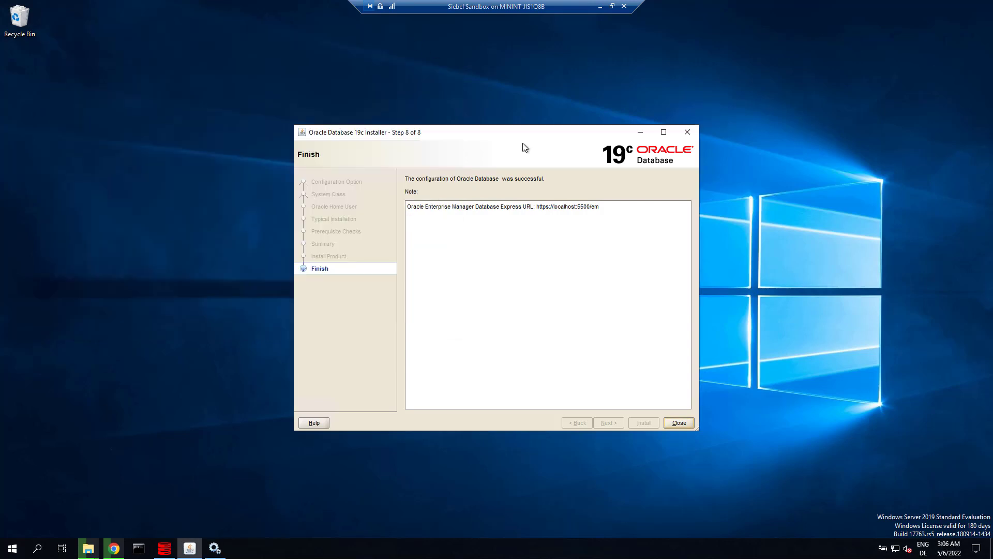
- Close the database installer and move the client zip from Downloads into C:\
click(679, 423)
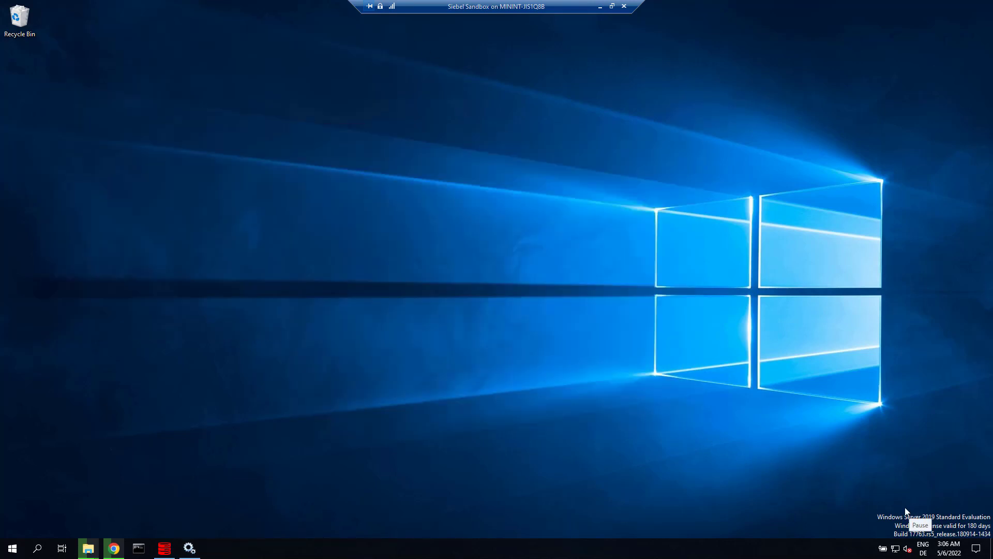
key(alt+Tab)
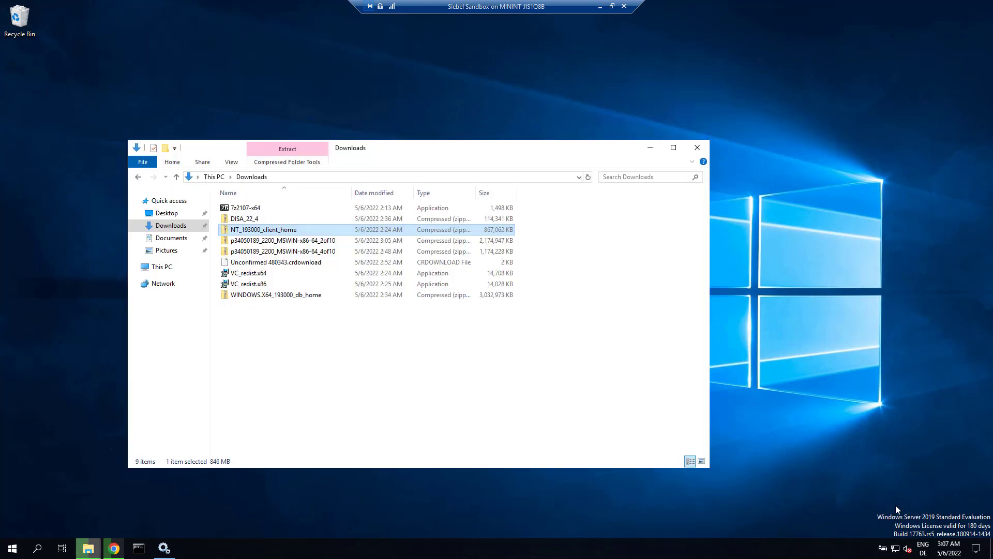
right_click(272, 232)
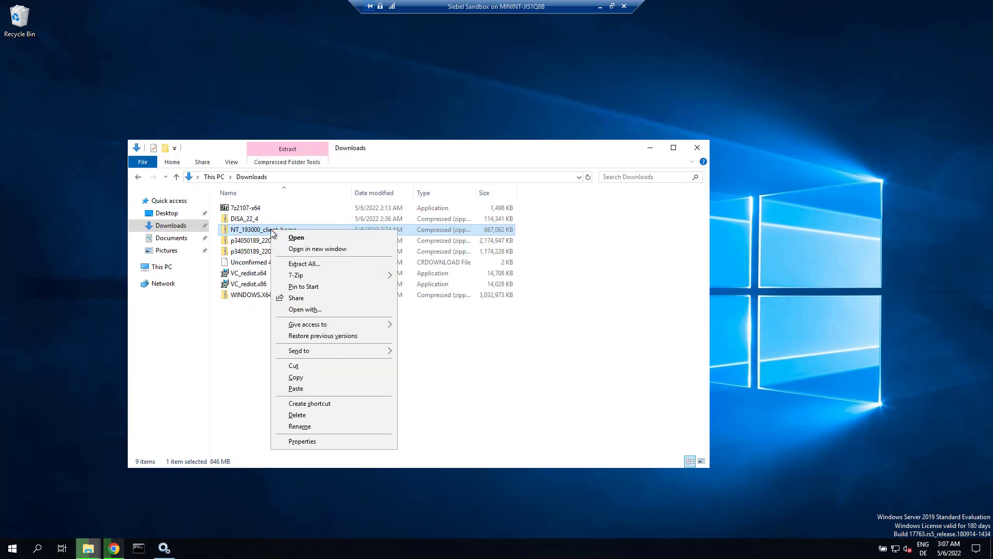
click(293, 366)
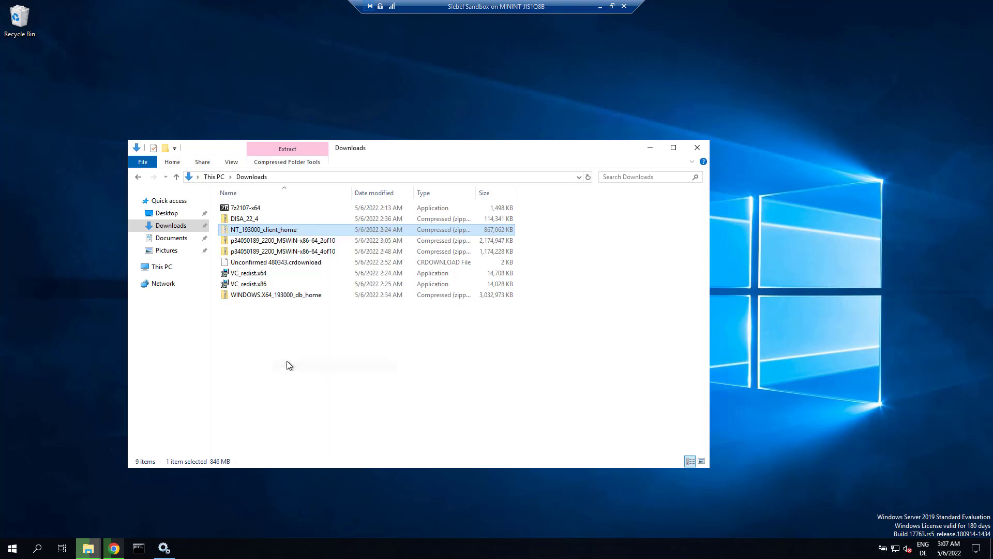
click(170, 267)
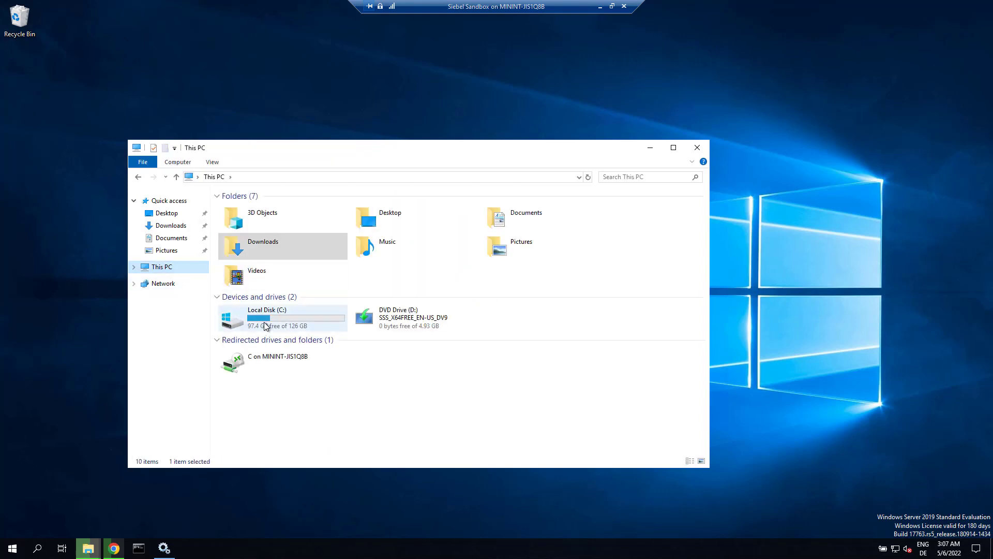
double_click(265, 319)
right_click(282, 325)
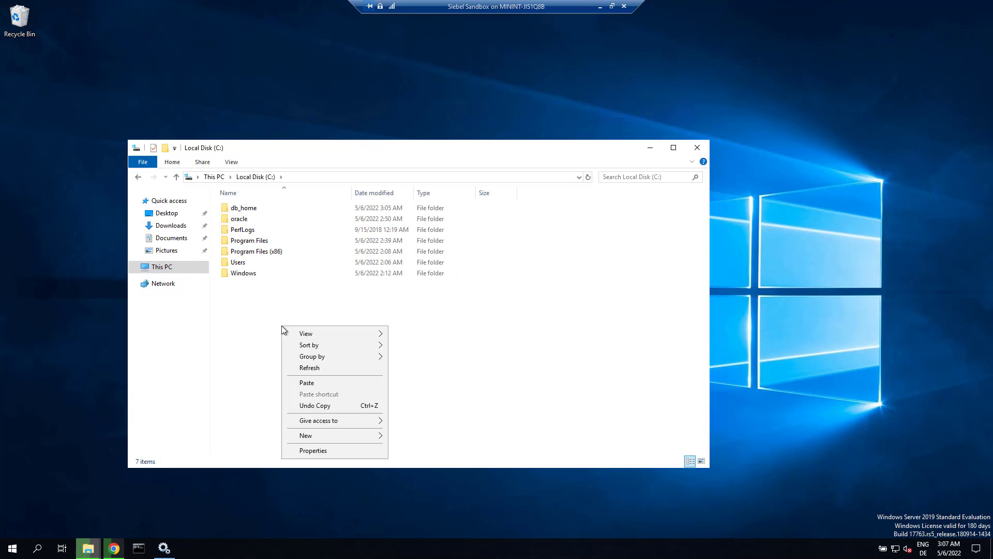
click(307, 382)
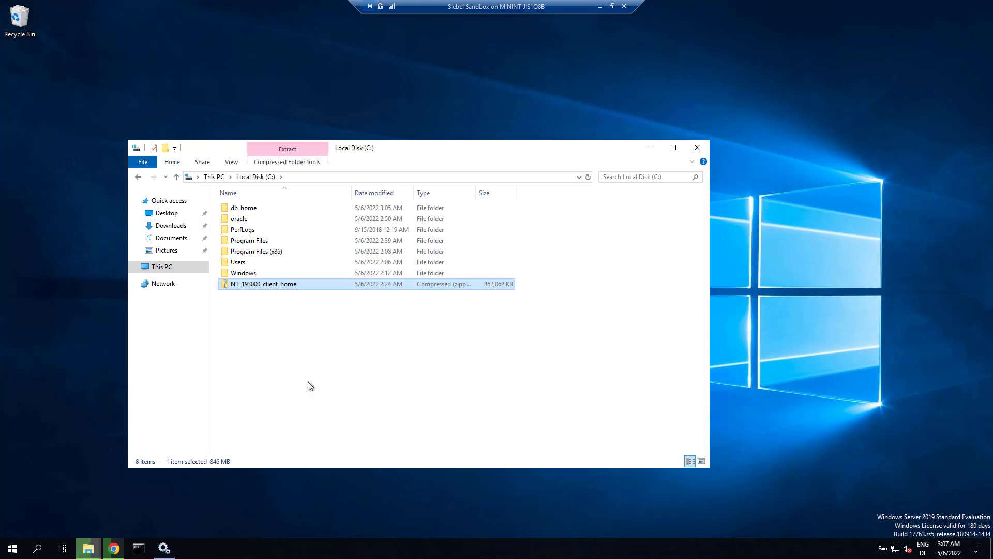
- Extract the client zip to its own folder on C: with 7-Zip, then move the zip back to Downloads
right_click(269, 286)
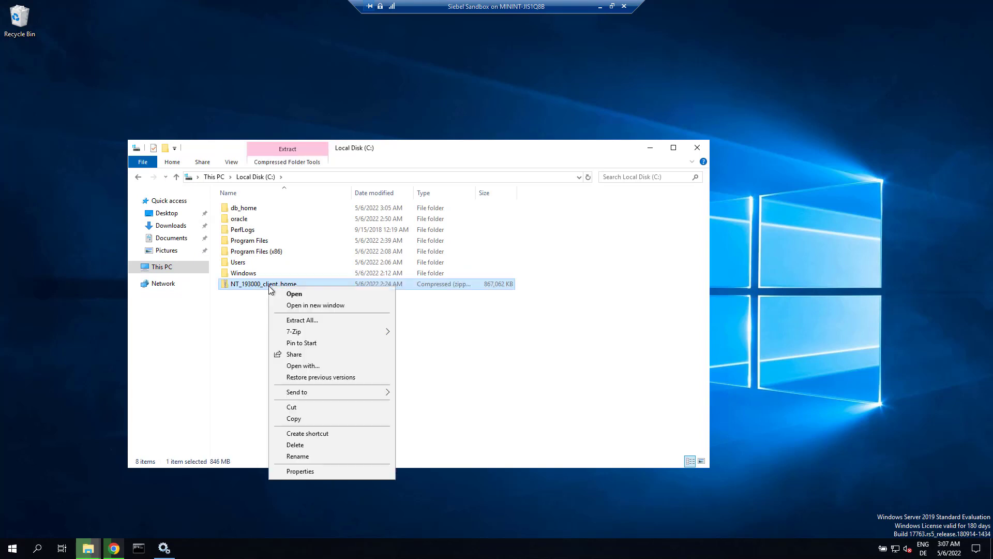
mouse_move(294, 331)
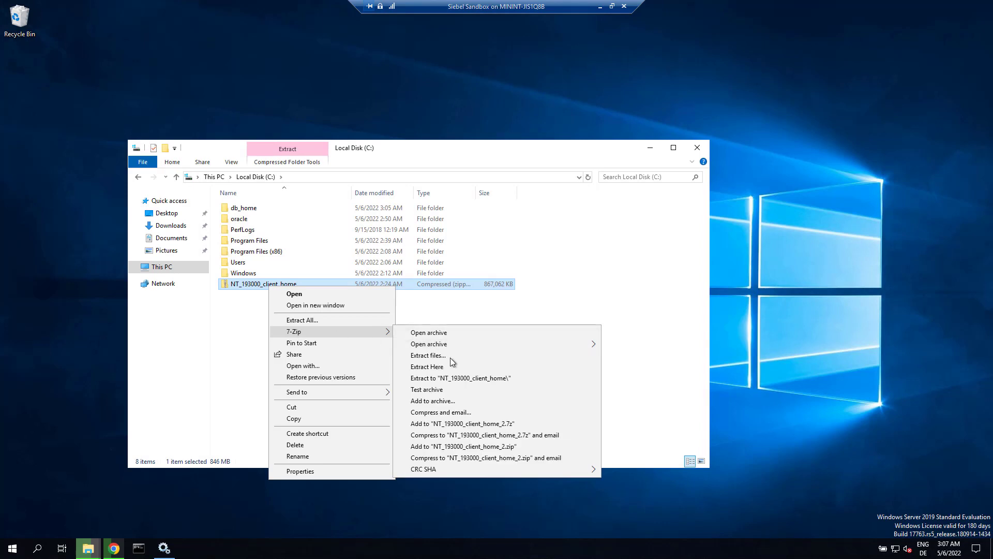
click(452, 377)
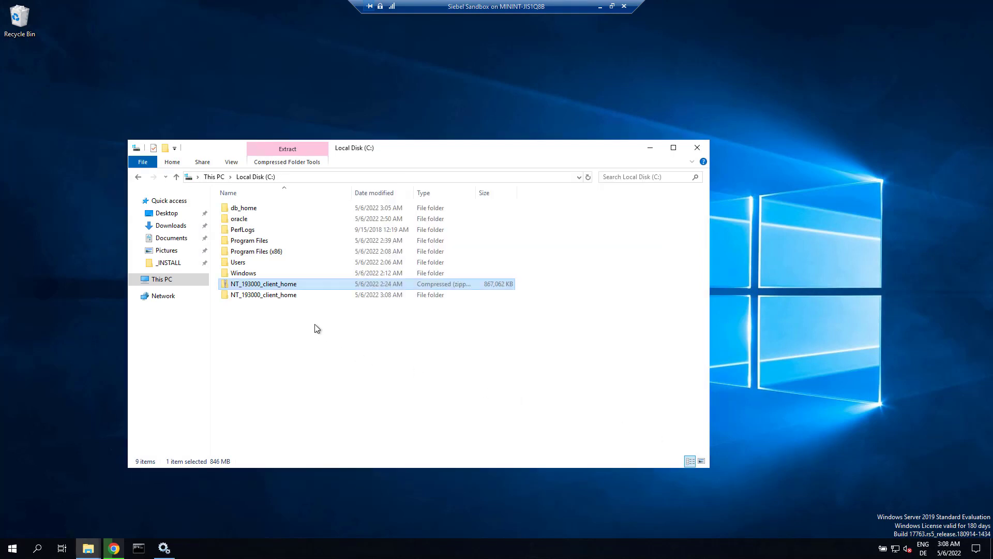
click(268, 272)
click(266, 284)
click(177, 226)
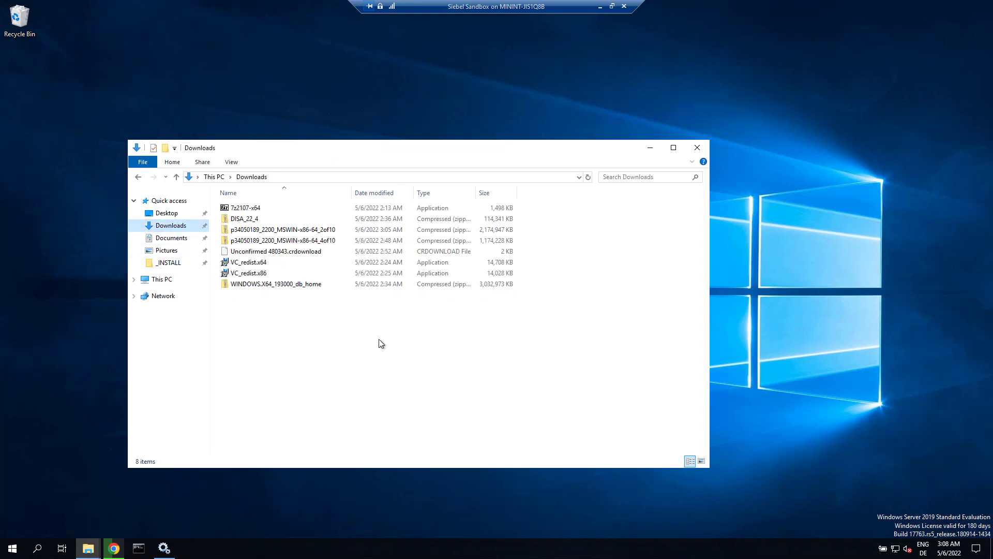
key(ctrl+v)
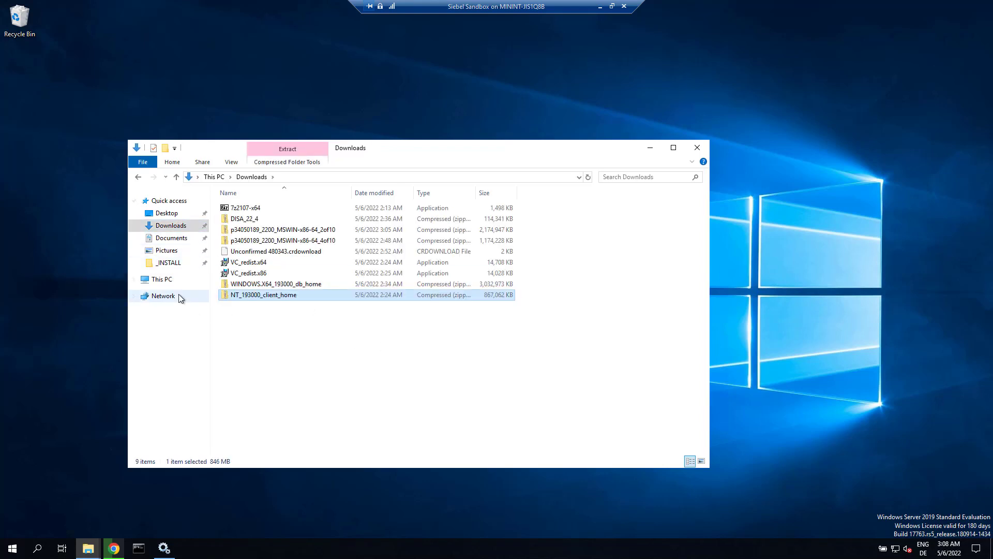
- Rename the extracted NT_193000_client_home folder on C: to client_home
click(166, 281)
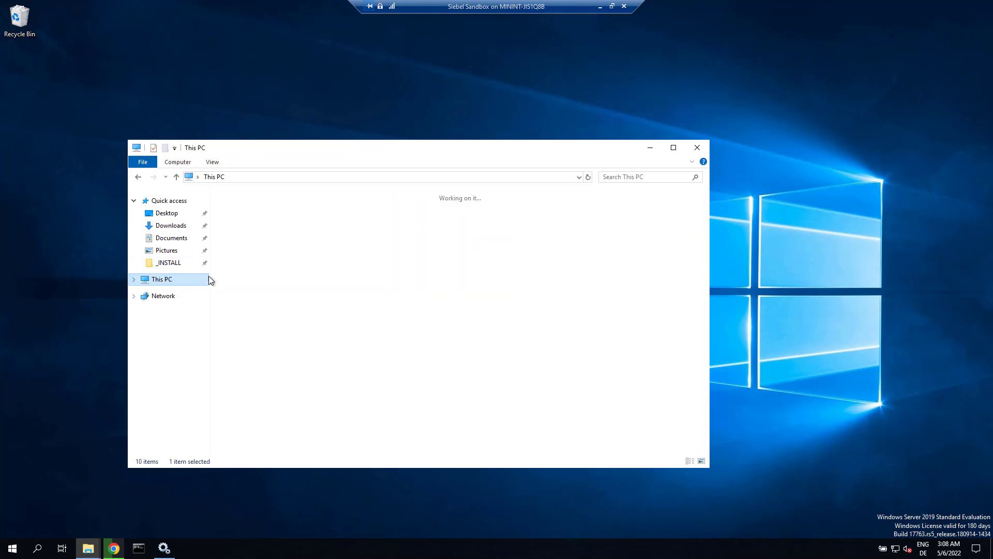
double_click(280, 327)
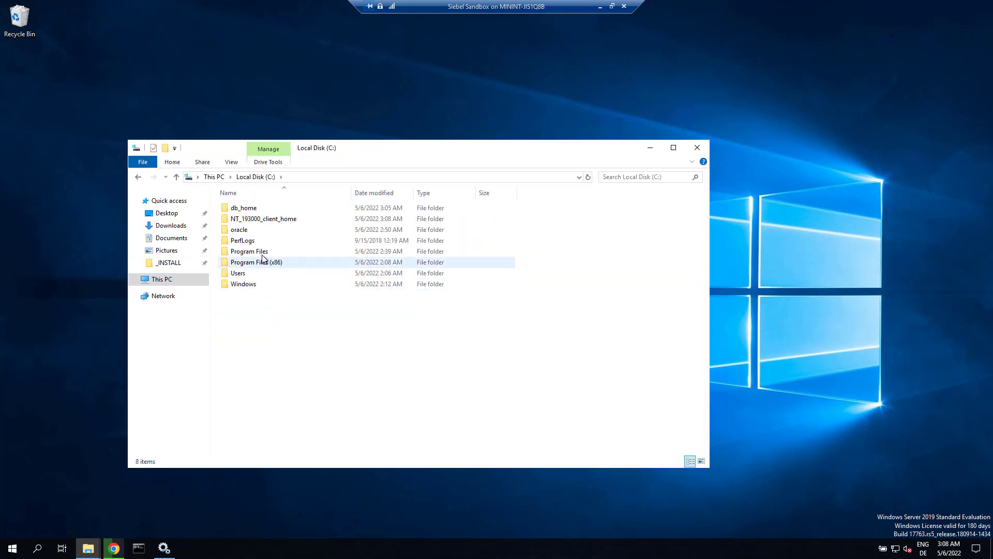
click(262, 220)
click(263, 220)
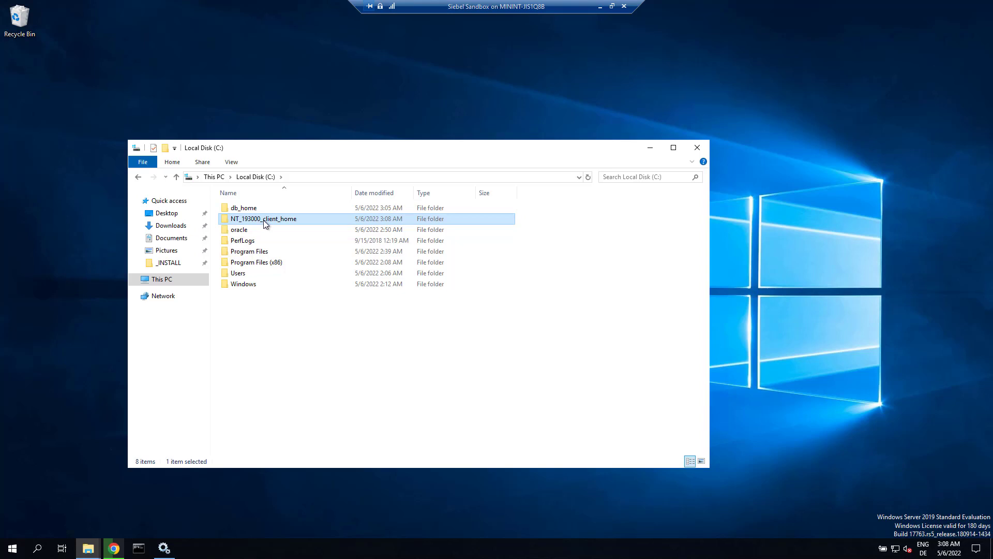
click(263, 220)
key(BackSpace)
key(BackSpace)
key(BackSpace)
key(BackSpace)
key(BackSpace)
key(BackSpace)
key(BackSpace)
key(BackSpace)
key(BackSpace)
key(BackSpace)
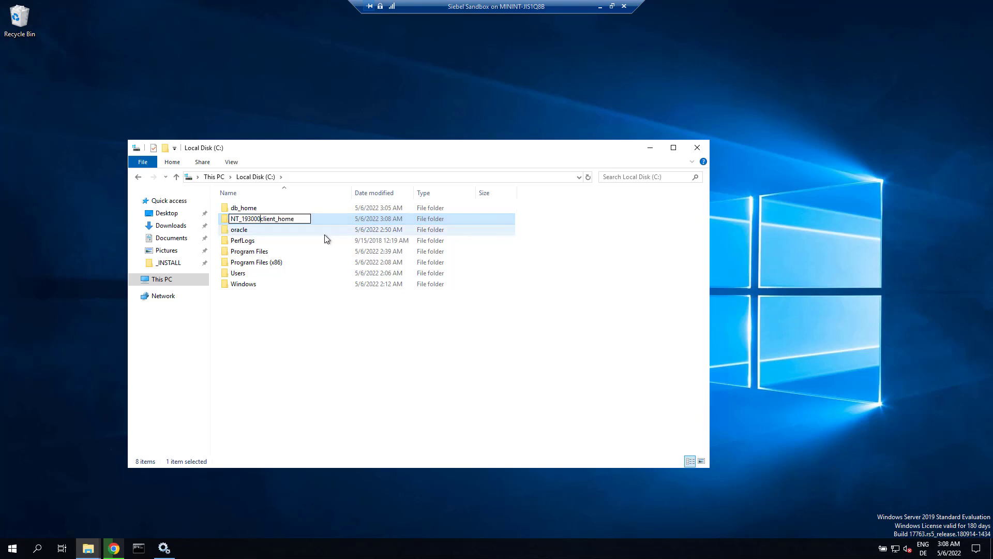
key(Return)
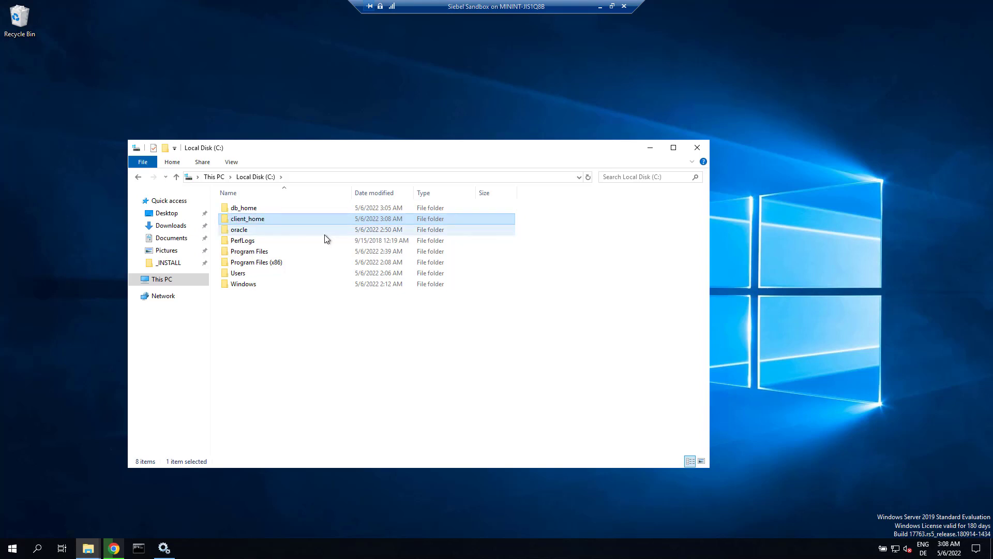
- Run setup.exe from C:\client_home as administrator and minimize File Explorer
double_click(257, 222)
scroll(282, 437, down, 11)
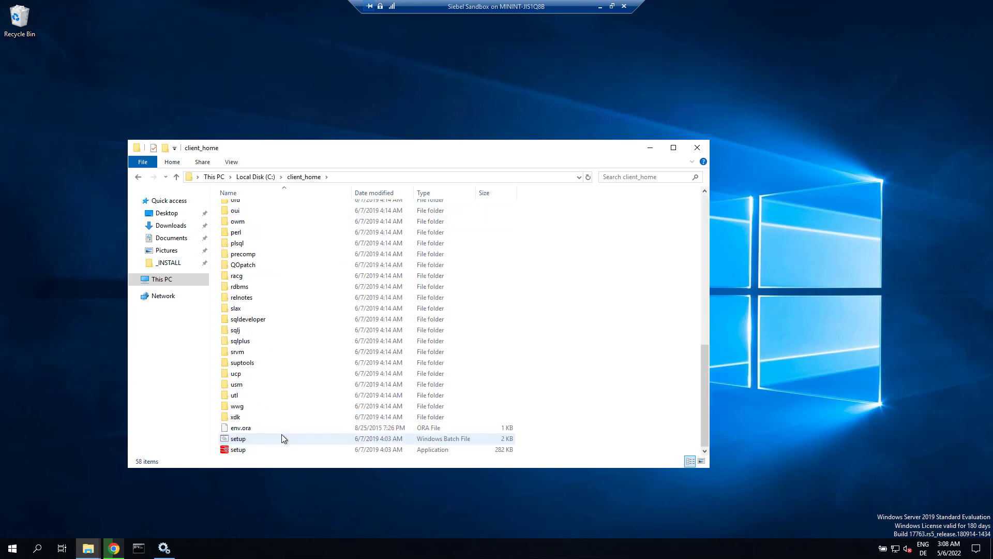
right_click(243, 453)
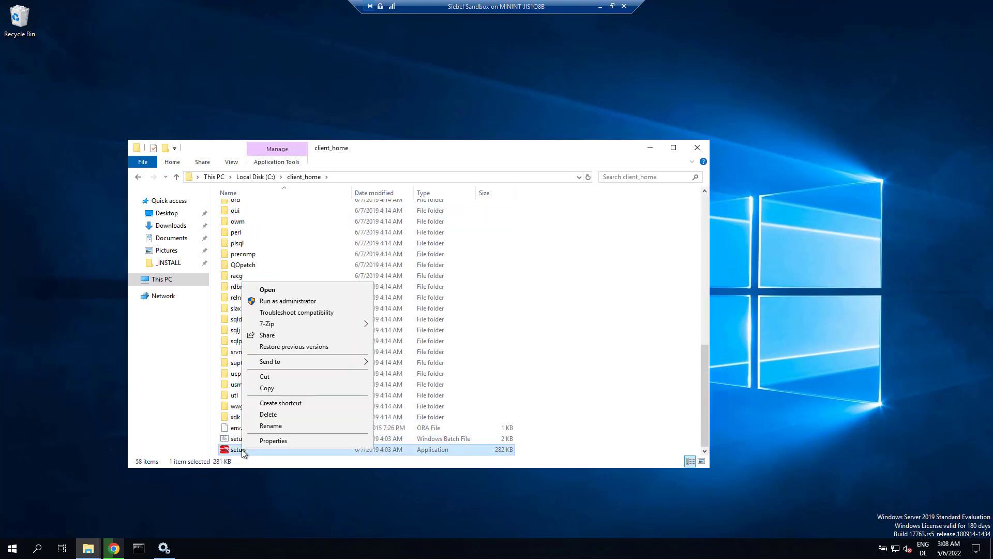
click(287, 301)
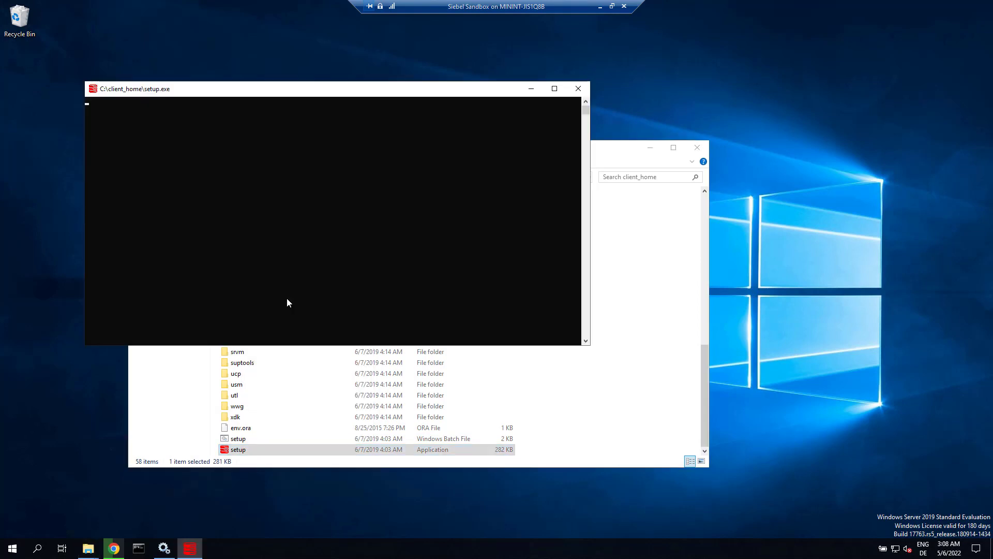
click(653, 148)
- Keep the built-in Windows account, set Oracle base to C:\oracle_client, and accept the INS-32018 warning
click(535, 90)
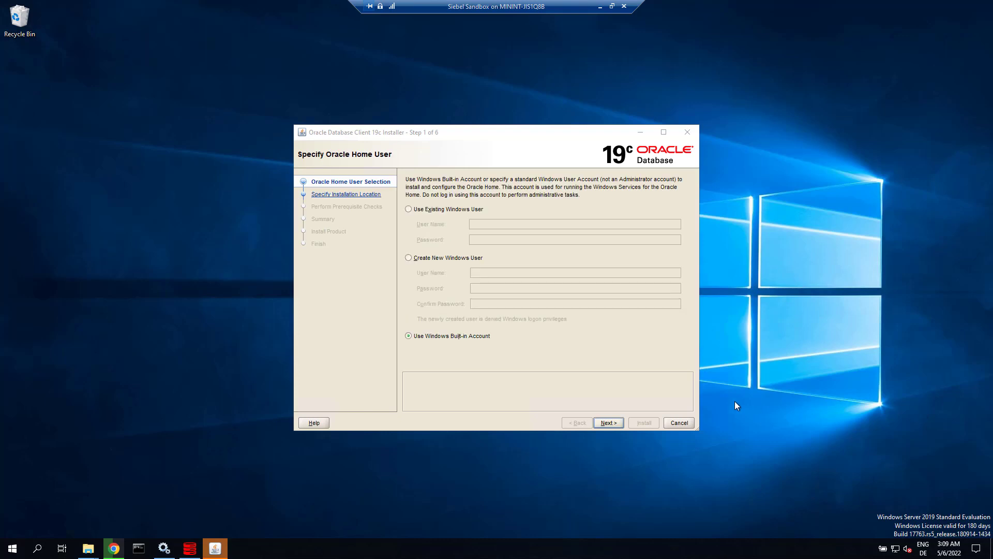
click(609, 423)
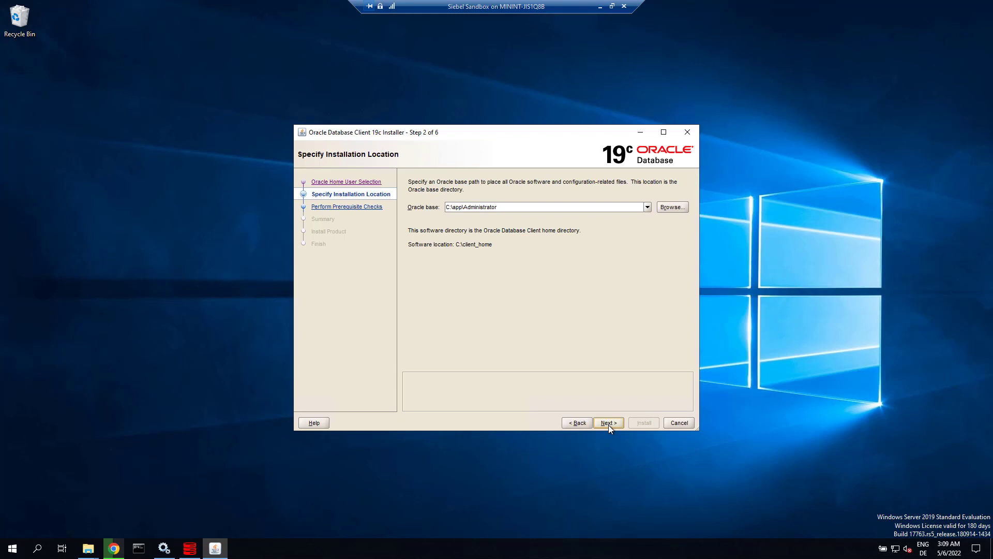
click(455, 207)
drag(453, 207, 464, 208)
text(oracle_client)
key(shift+End)
key(Delete)
click(608, 421)
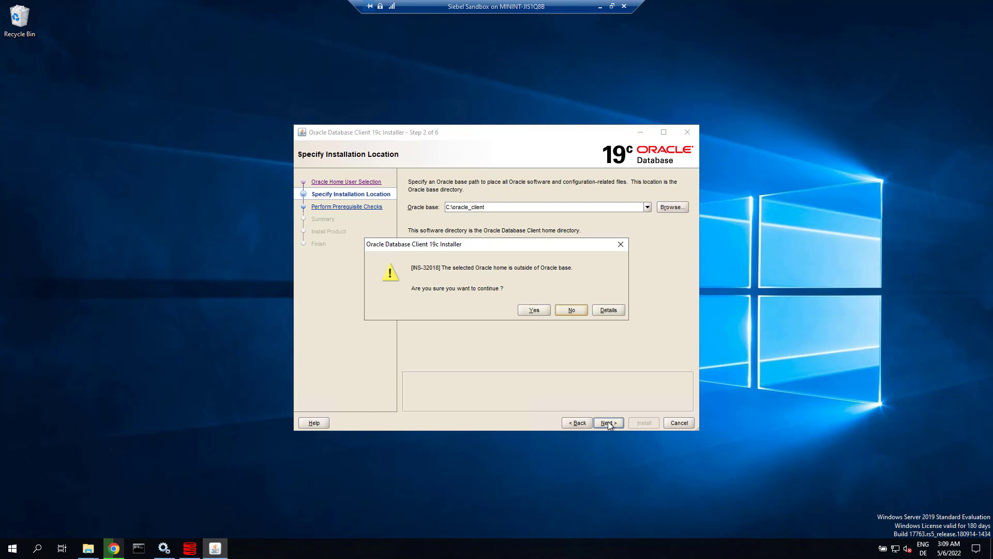
click(533, 311)
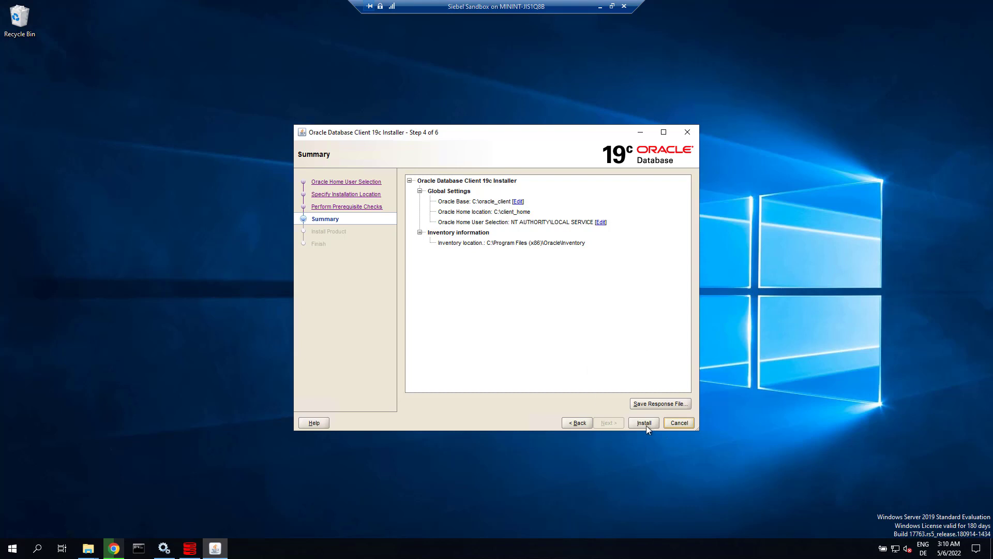
- Start the client installation from Summary and close the installer on the Finish page
click(645, 423)
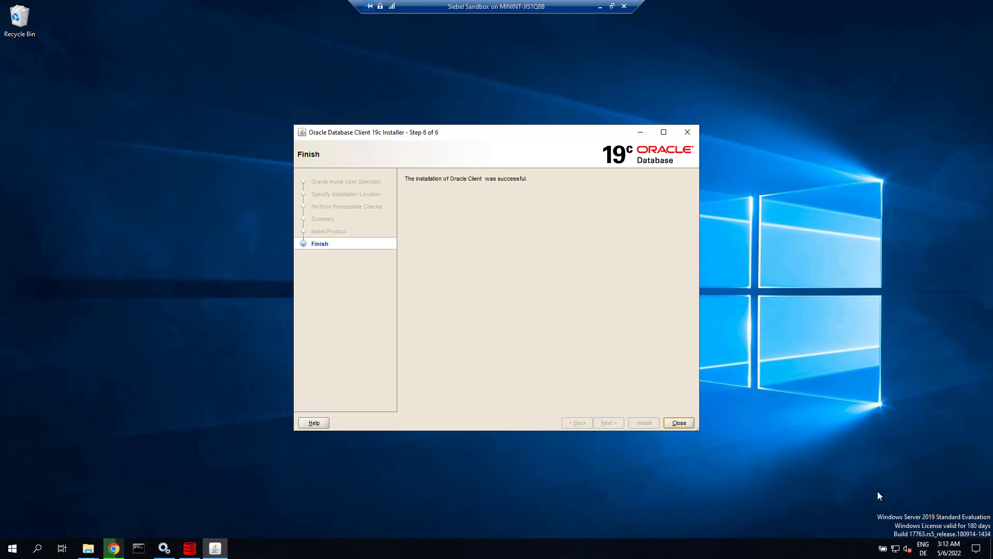
click(680, 423)
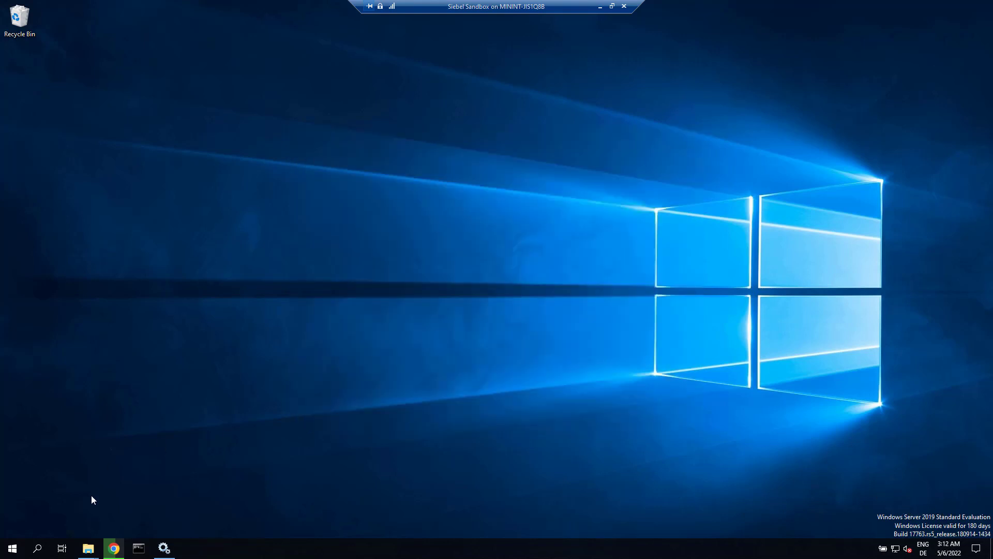
- Browse the db_home folder window to C:\db_home\network\admin
mouse_move(90, 551)
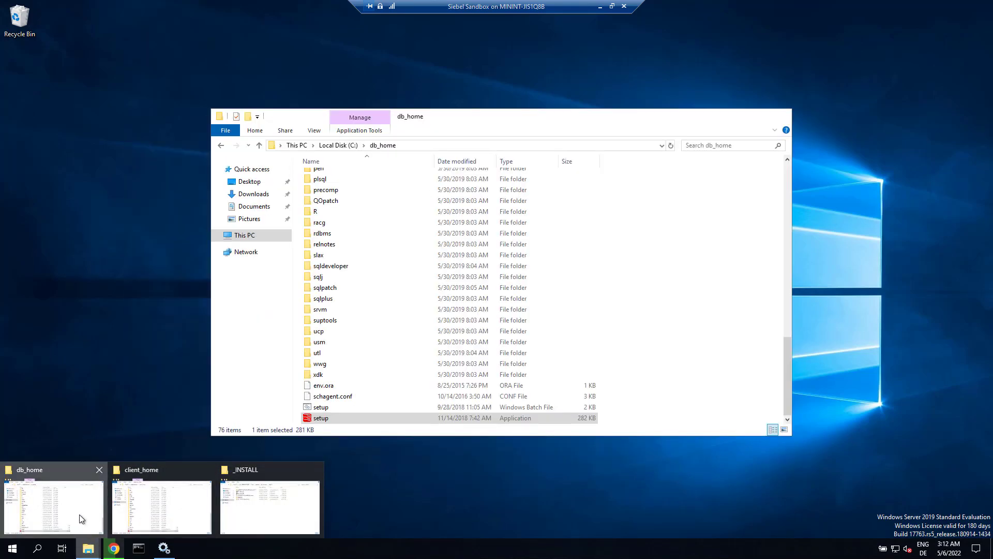
click(79, 514)
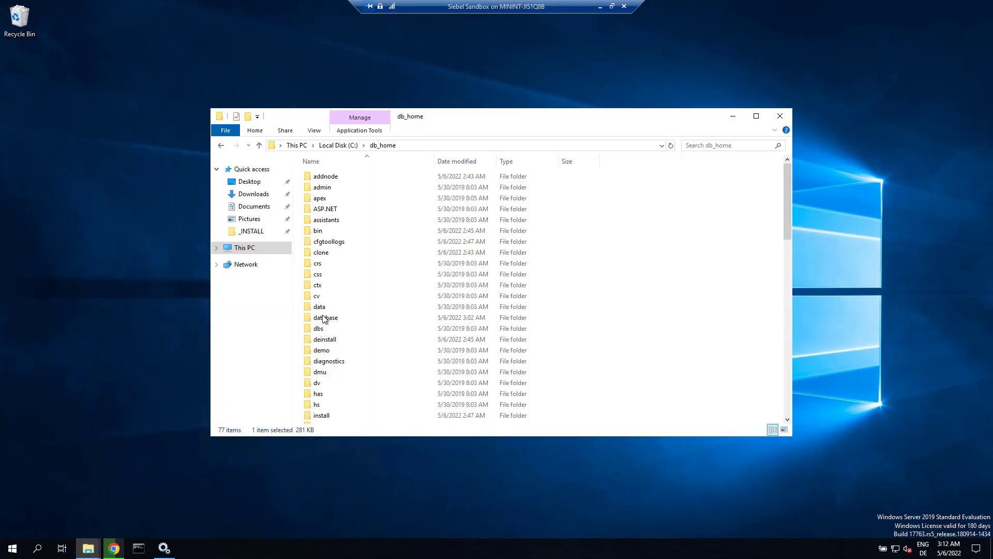
click(337, 307)
key(n)
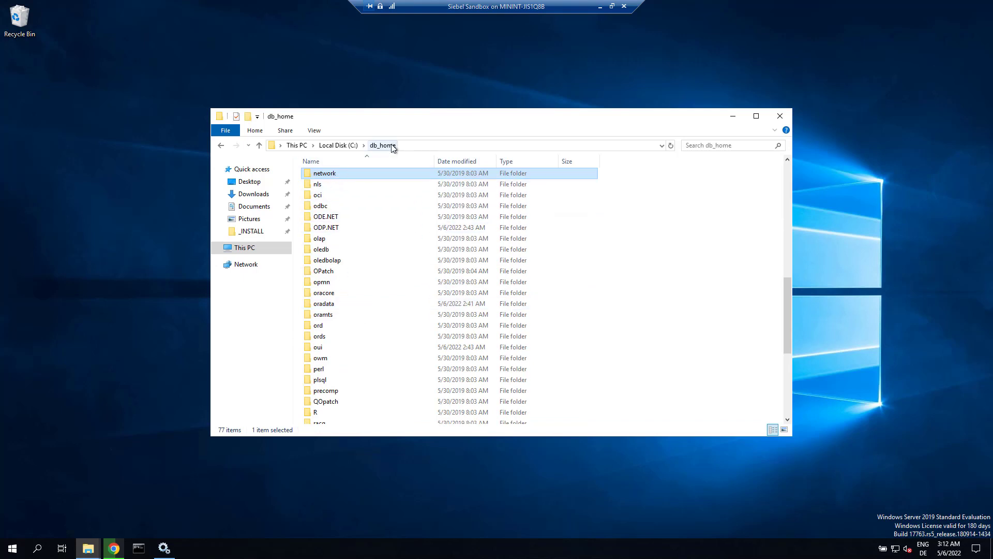
double_click(326, 175)
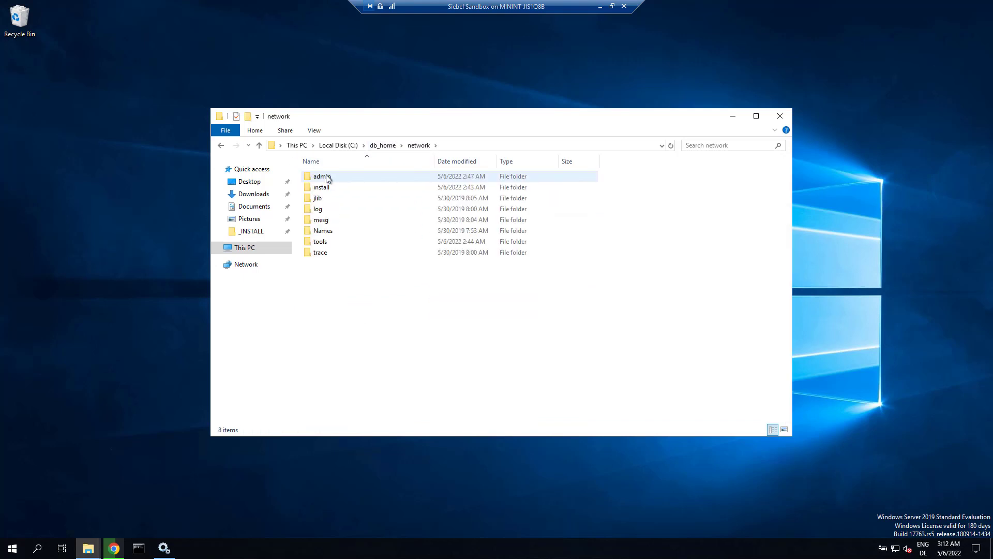
double_click(326, 176)
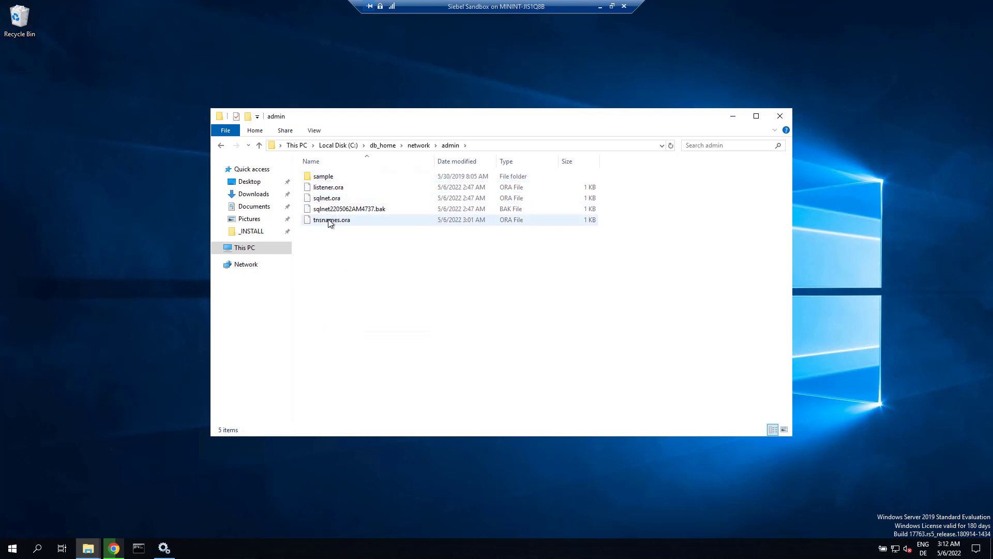
- Open tnsnames.ora in Notepad, making Notepad the default app for .ora files
right_click(329, 221)
click(347, 226)
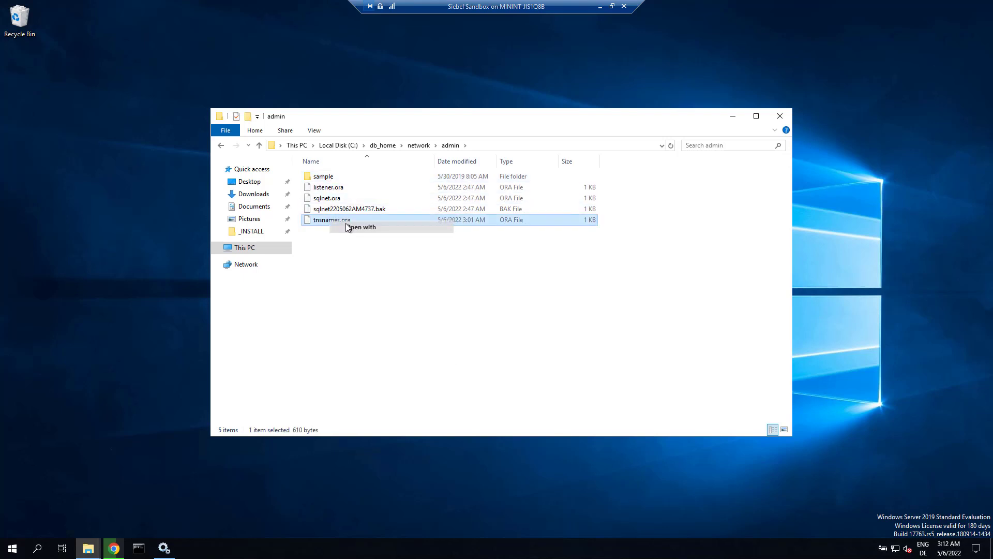
click(437, 202)
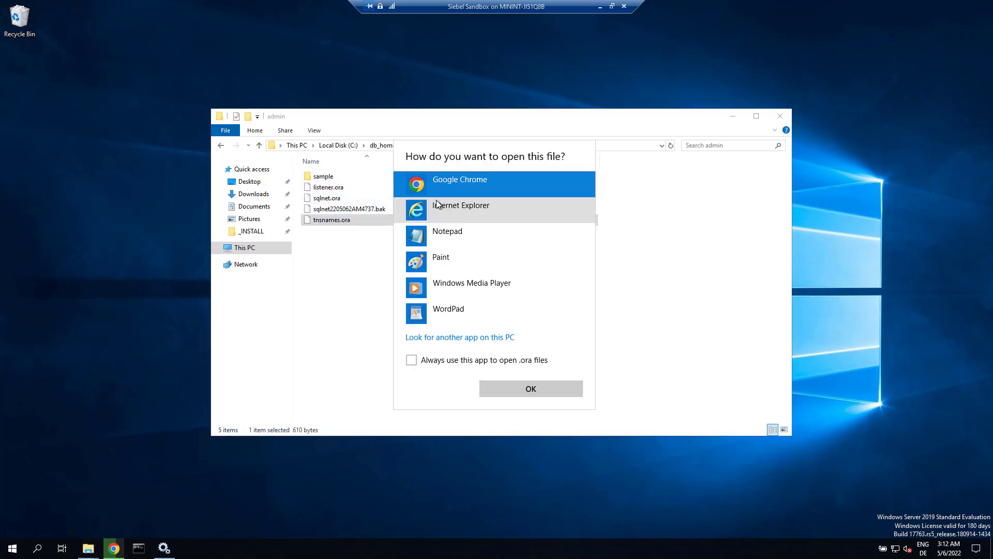
click(437, 231)
click(412, 360)
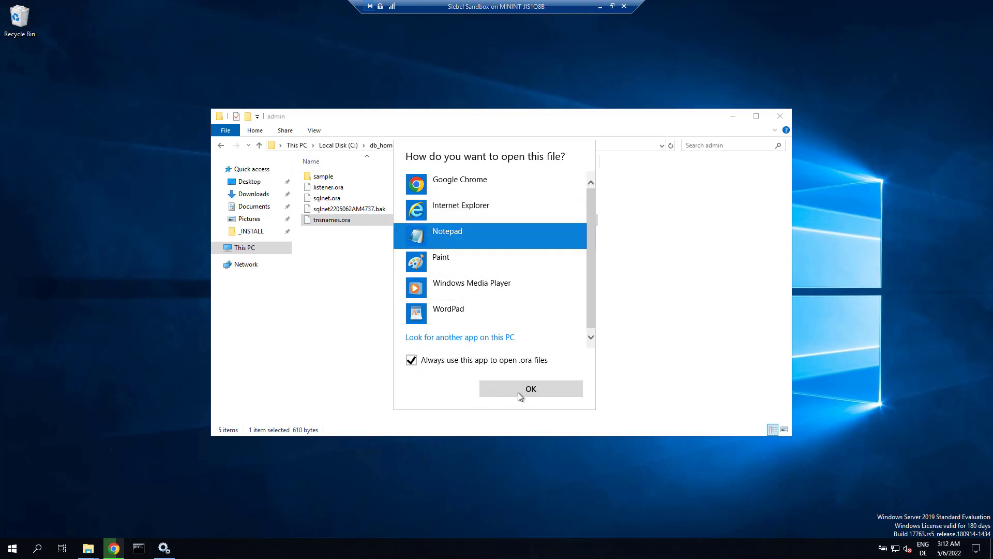
click(519, 392)
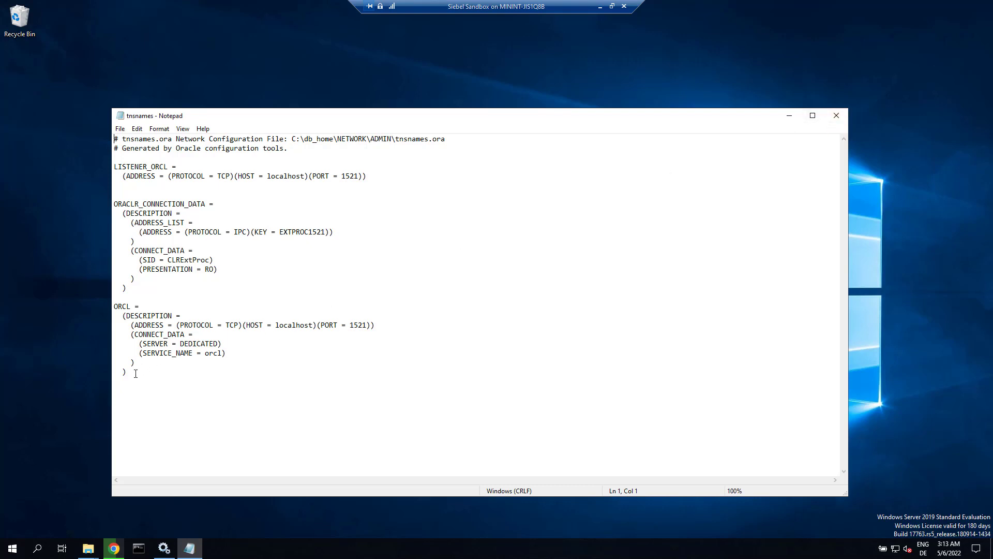
- Select the ORCL entry (localhost, port 1521, service orcl), then close Notepad
drag(127, 372, 102, 306)
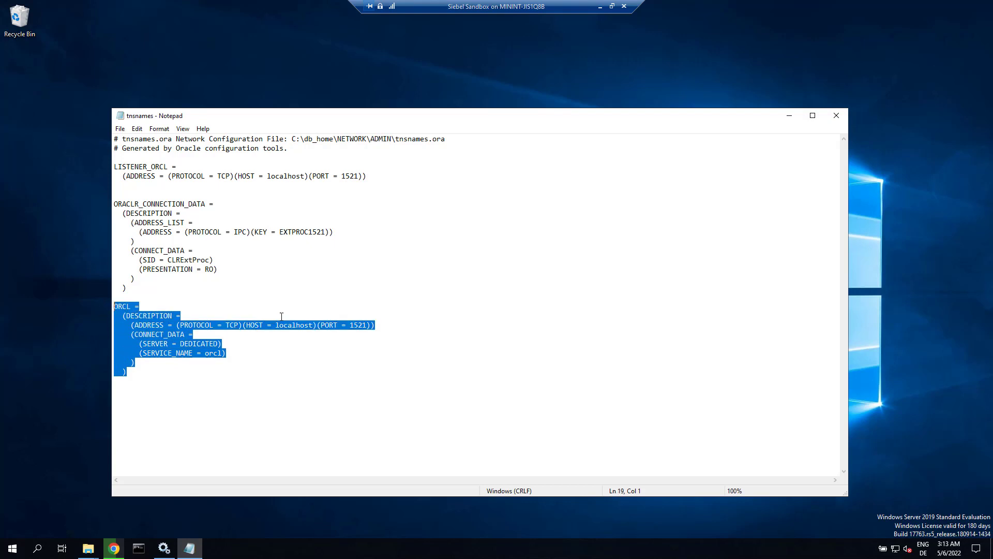
click(836, 115)
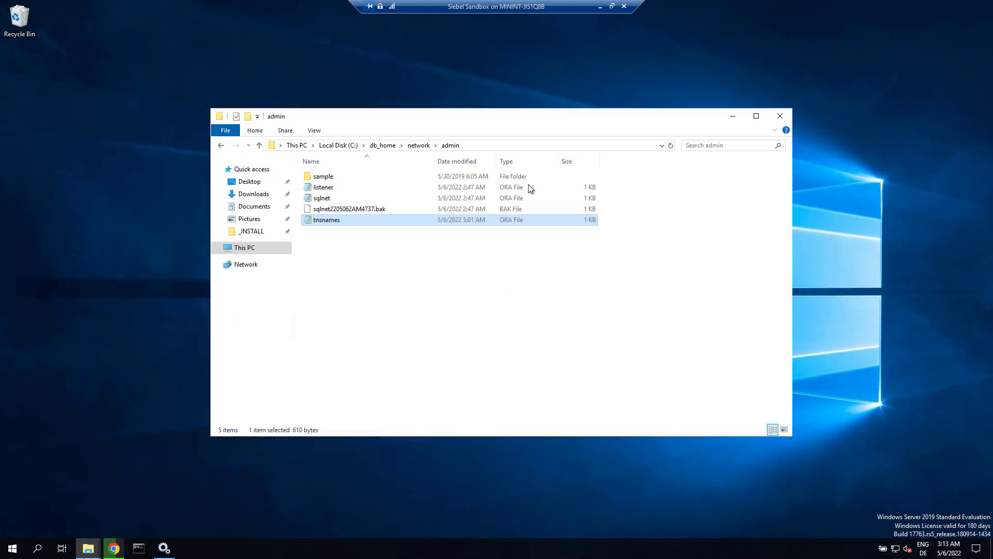
- Turn on file name extensions in File Explorer's view options
click(315, 130)
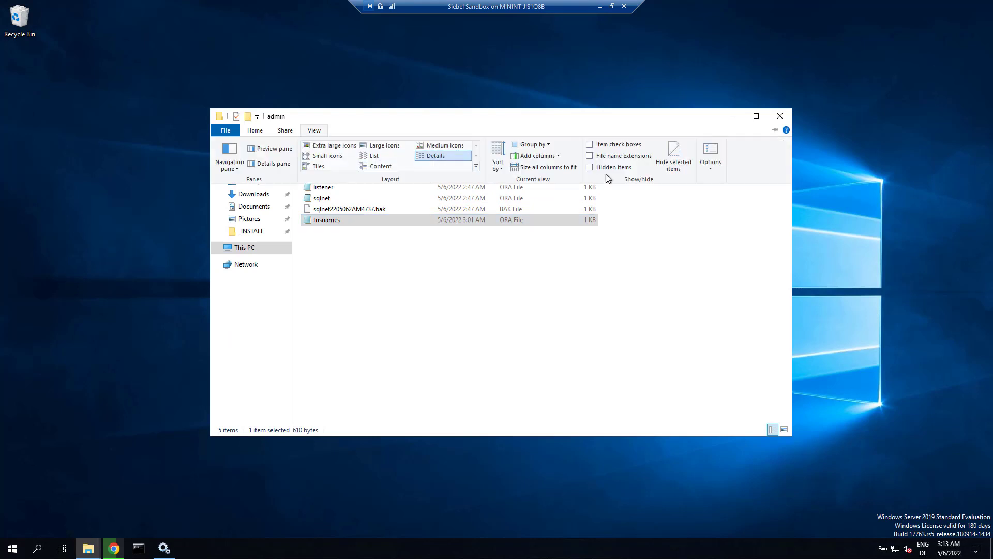
click(590, 157)
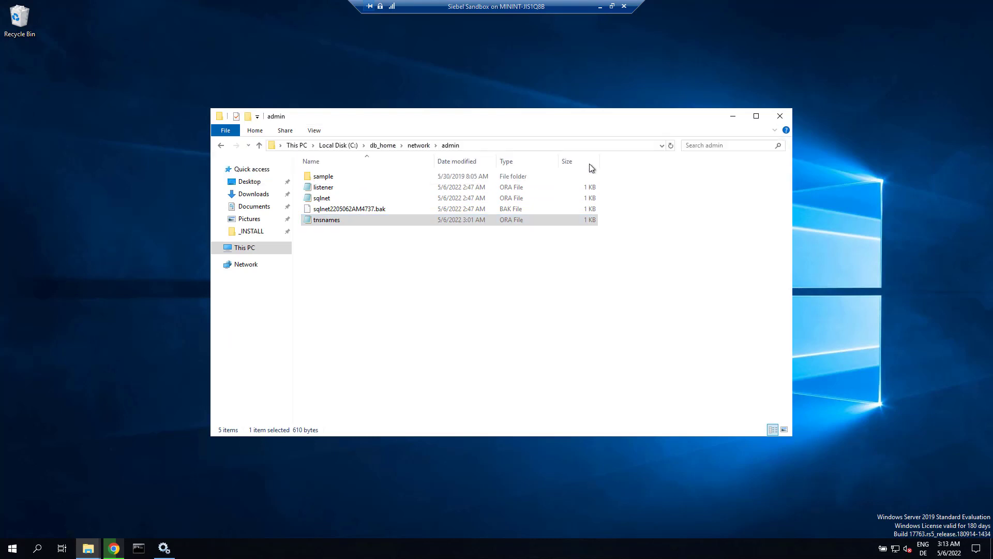
click(314, 130)
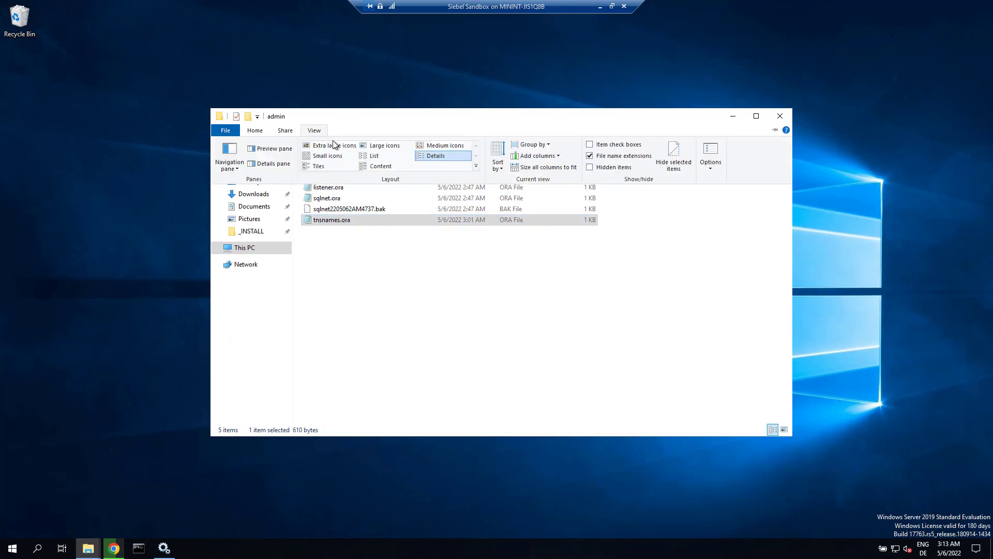
click(590, 166)
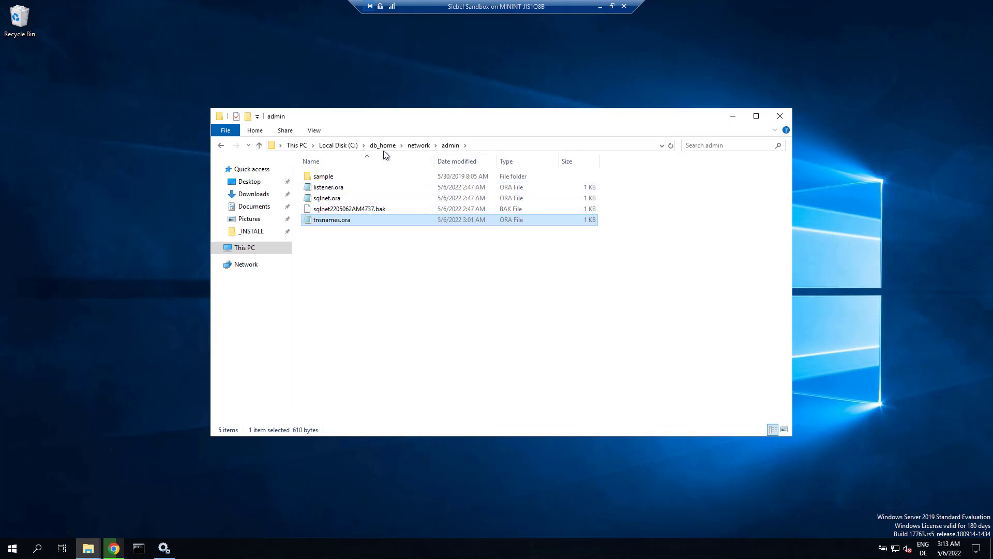
- Go to C:\client_home\network\admin
click(364, 145)
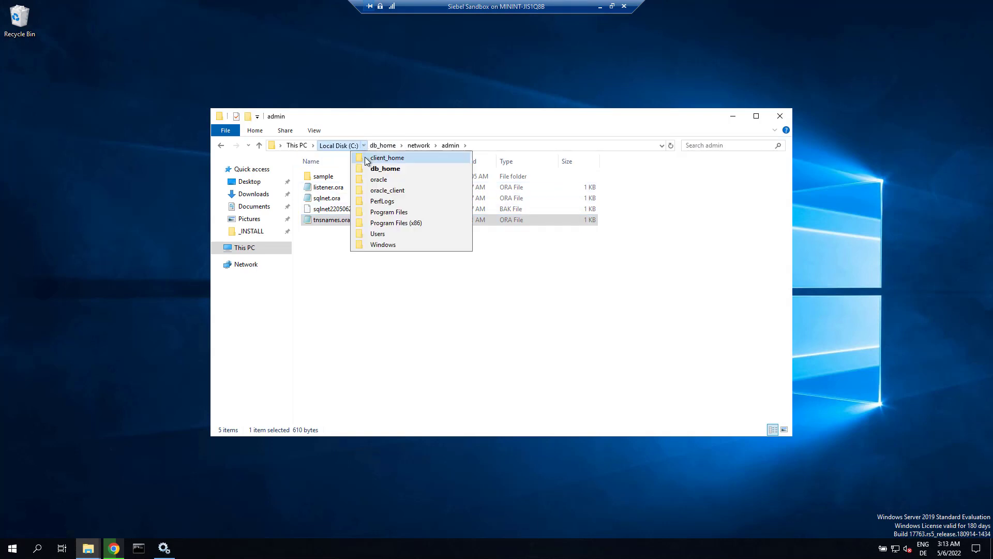
click(365, 157)
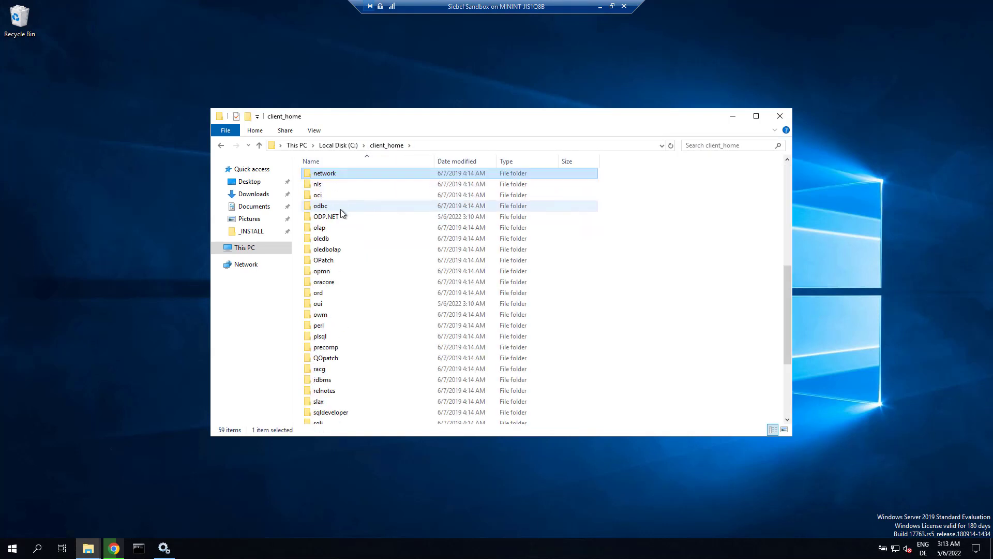
double_click(334, 173)
double_click(331, 176)
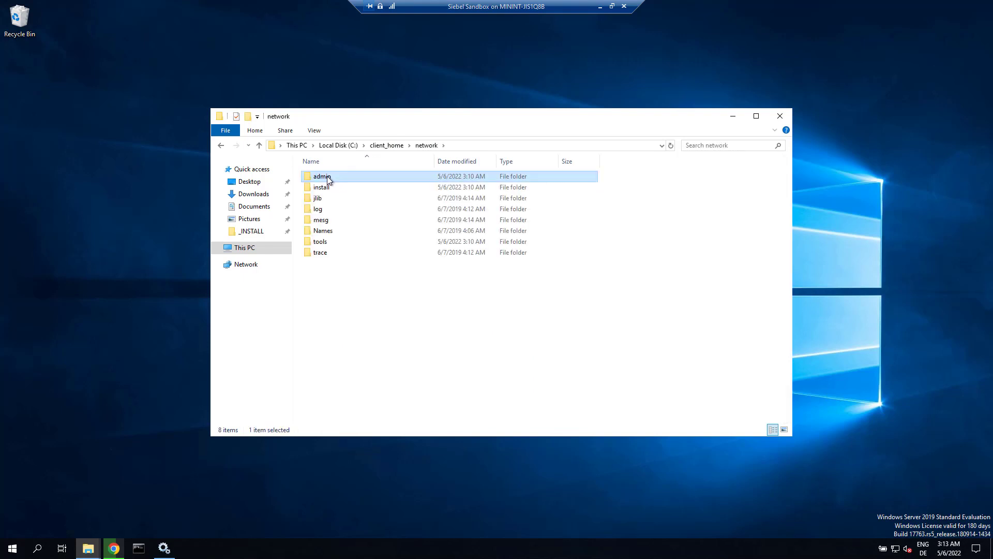
- Create a new text document named tnsnames.ora in admin, accepting the extension change
right_click(326, 250)
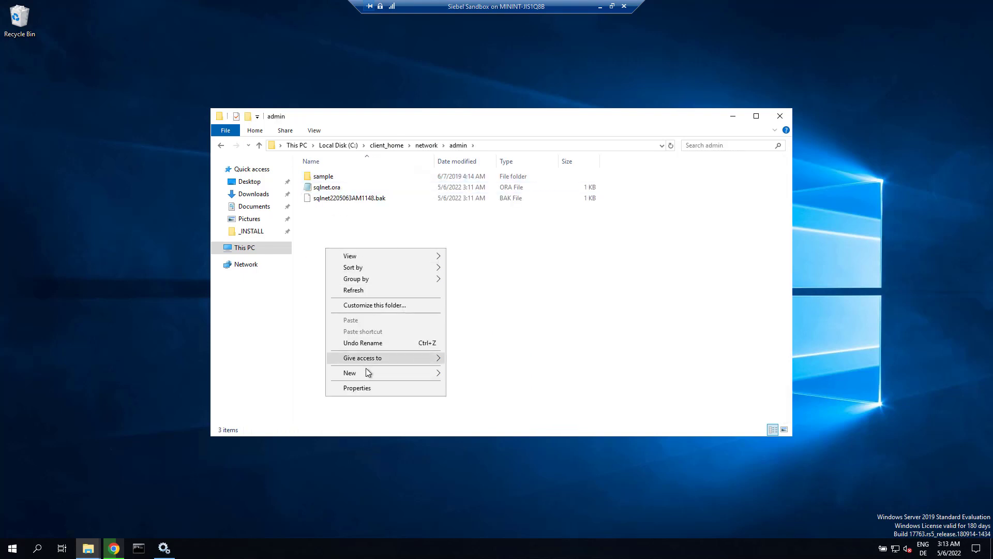
mouse_move(366, 373)
click(485, 434)
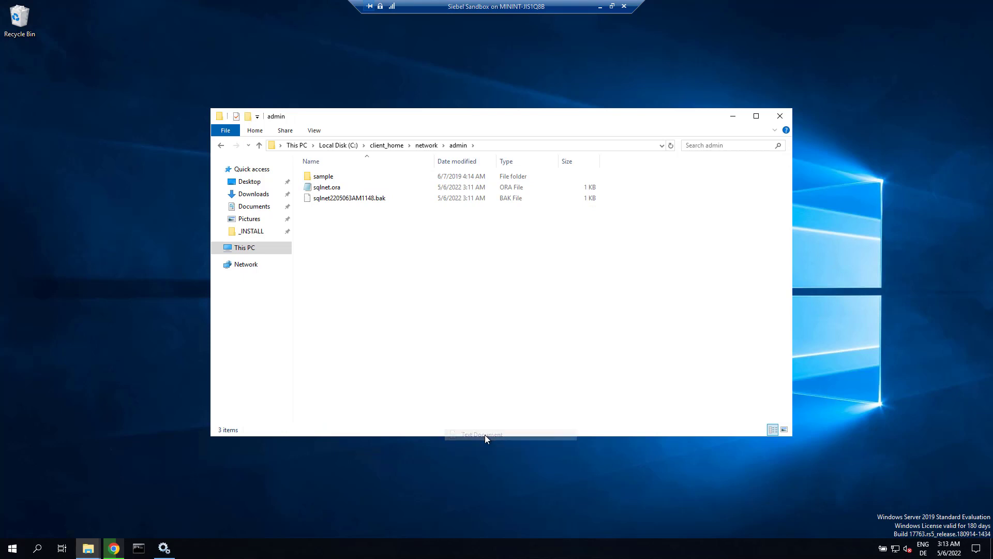
text(tnsnames..txt)
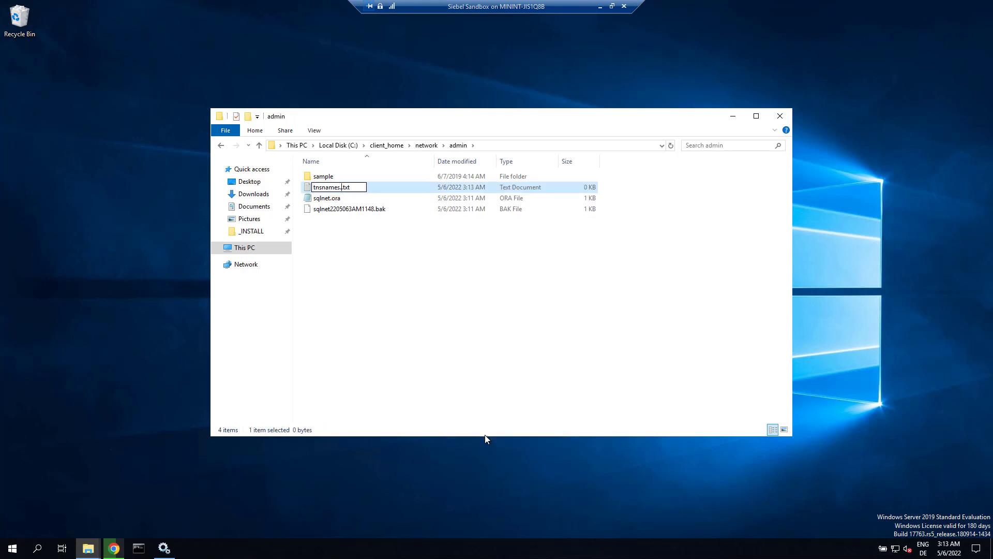
key(shift+End)
text(ora)
key(Return)
key(Return)
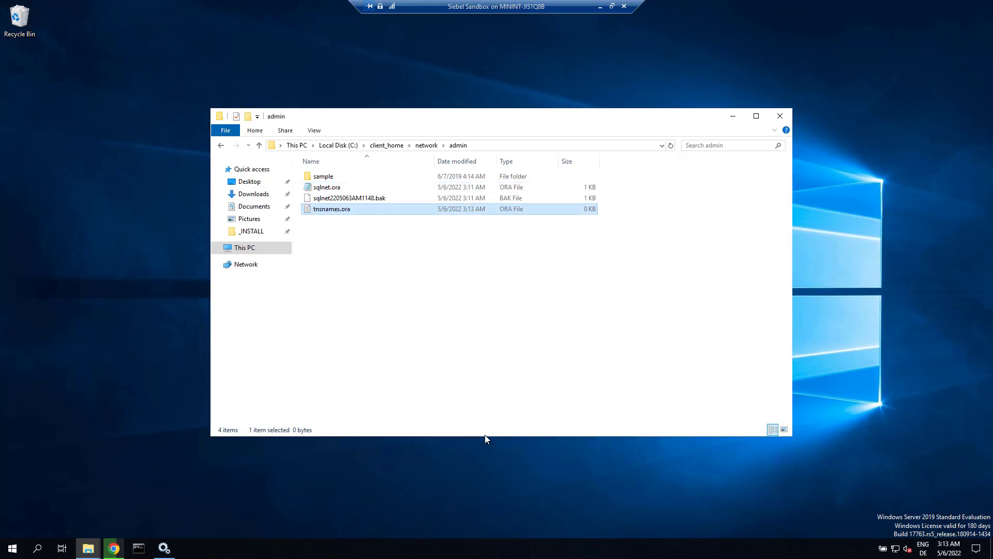
key(Return)
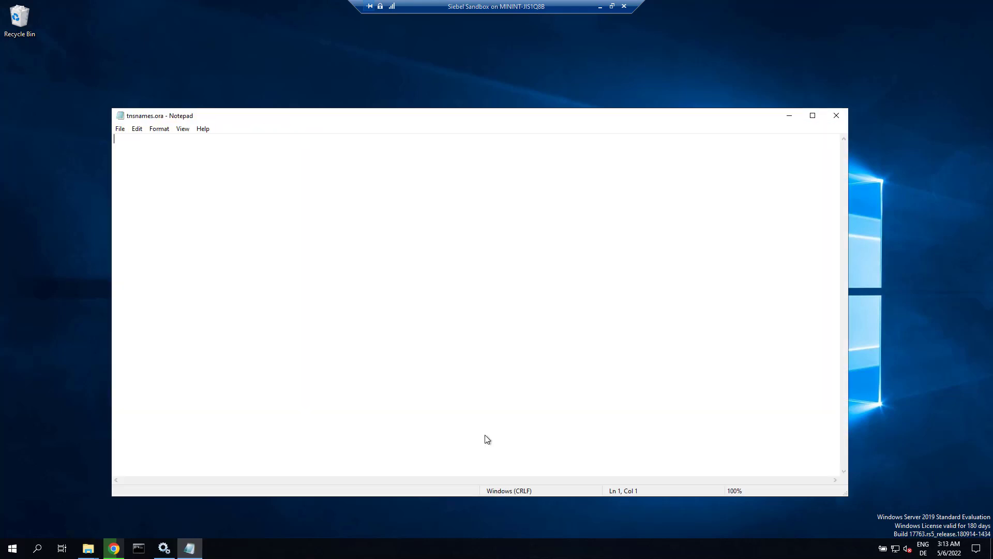
text(ORCL =   (DESCRIPTION =     (ADDRESS = (PROTOCOL = TCP)(HOST = localhost)(PORT = 1521))     (CONNECT_DATA =       (SERVER = DEDICATED)       (SERVICE_NAME = orcl)     )   ))
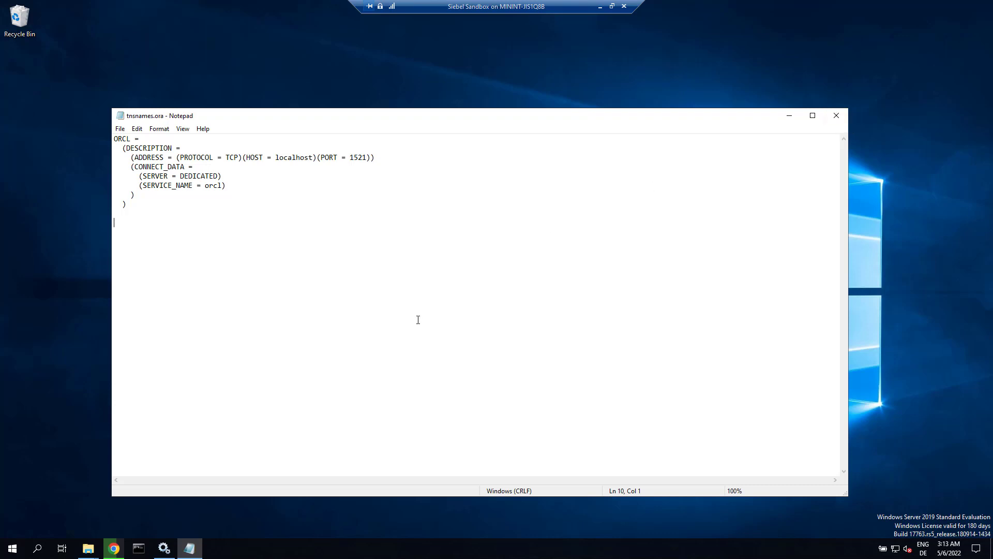
- In Command Prompt, connect to orcl with sqlplus as sysdba using the sys password, then exit
click(788, 116)
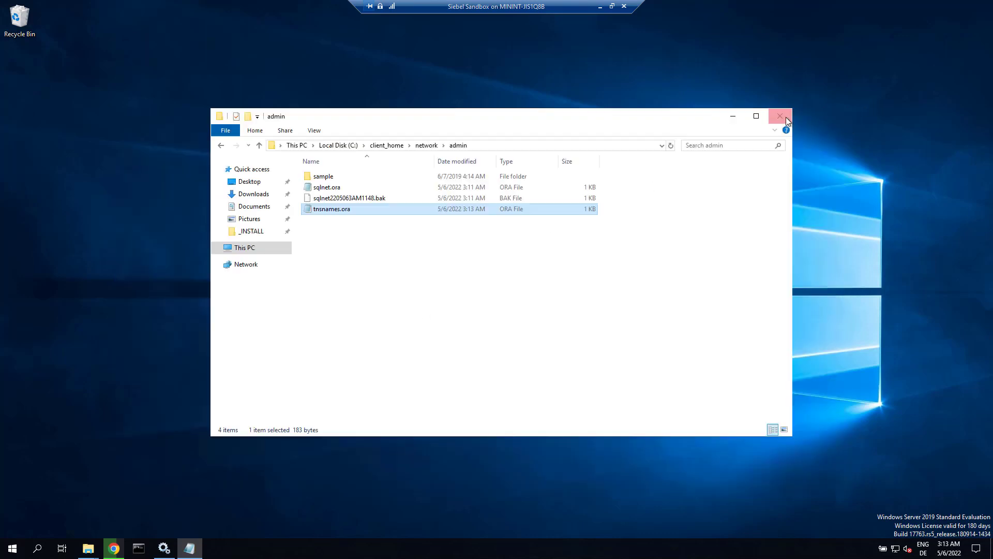
click(733, 117)
click(149, 552)
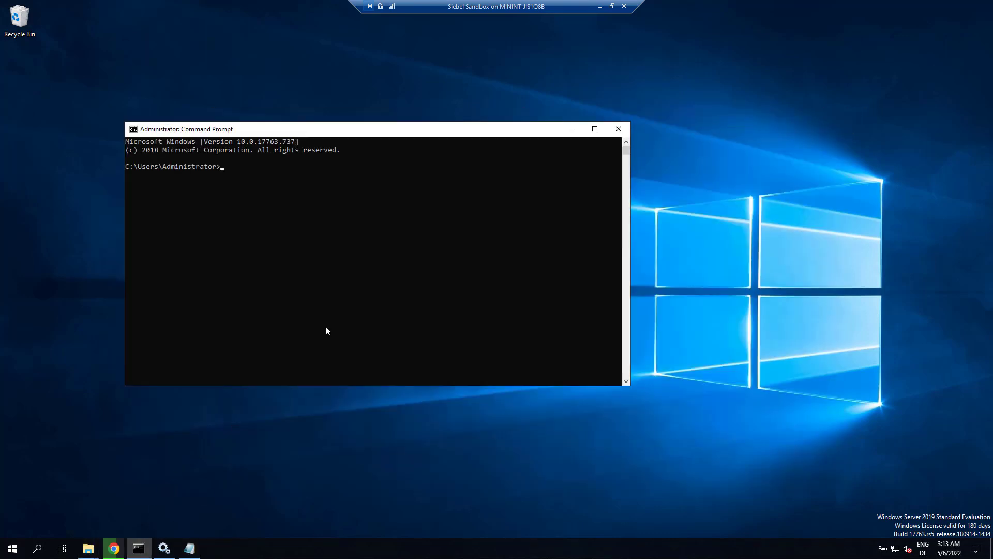
text(sqlplus sys/Welcome1@orcl as sysdba)
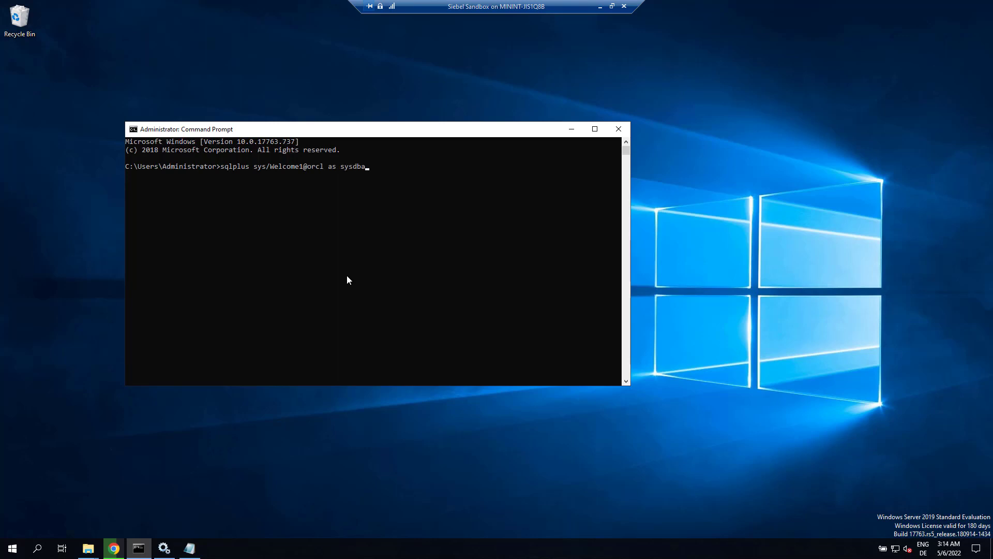
key(Return)
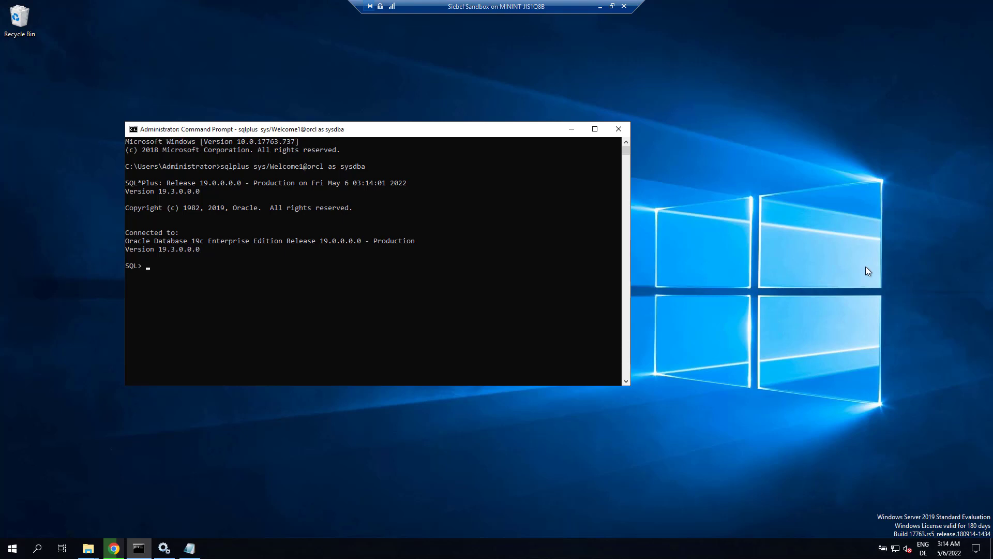
key(Return)
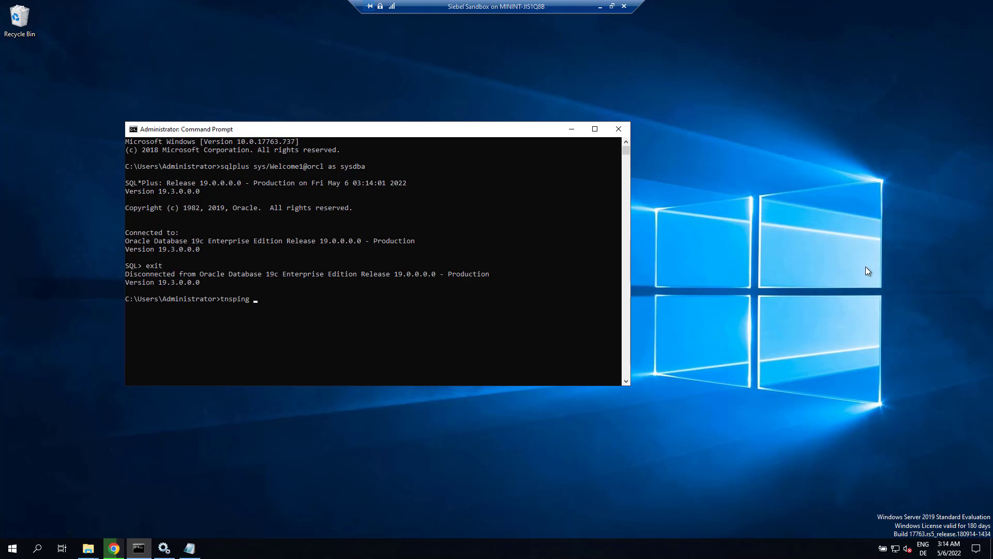
- Run tnsping orcl, correcting an initial 'tnsping orc' typo
text(tnsping orc)
key(Return)
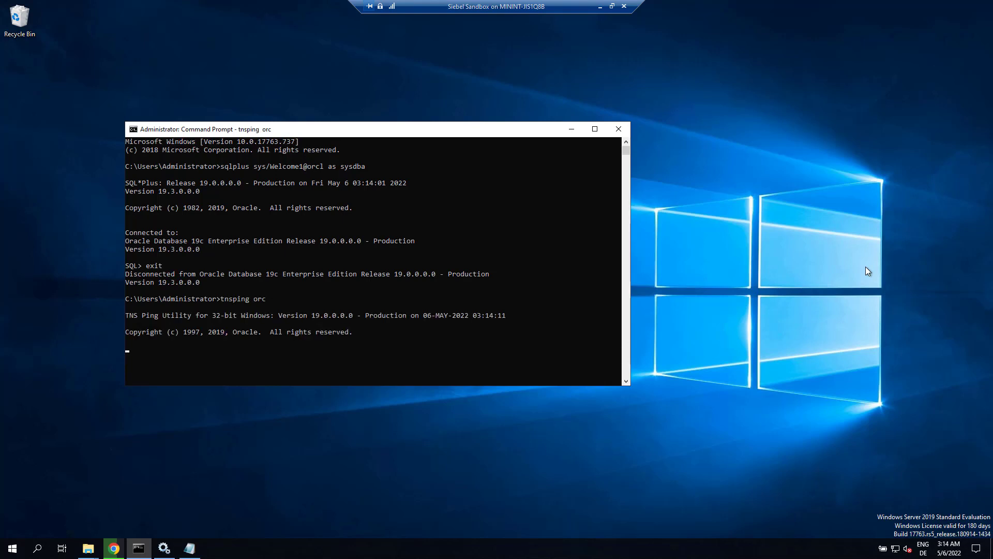
key(ctrl+c)
key(Up)
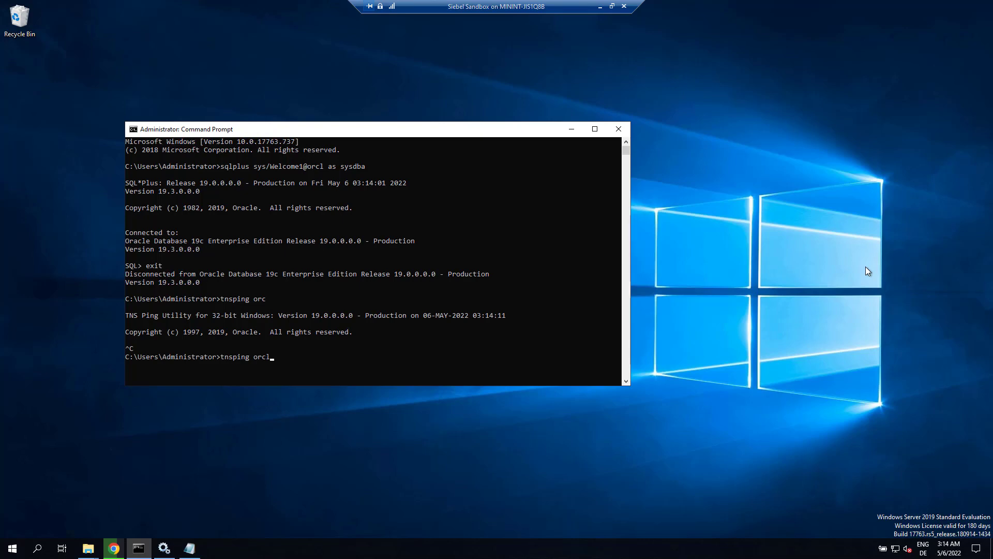
text(l)
key(Return)
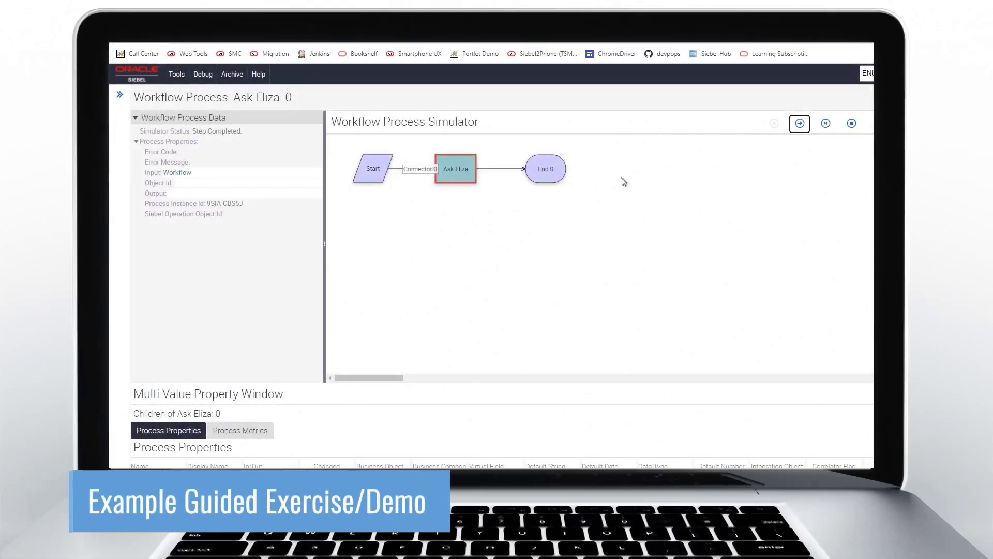
- Step the Ask Eliza workflow simulation forward to End 0
click(800, 124)
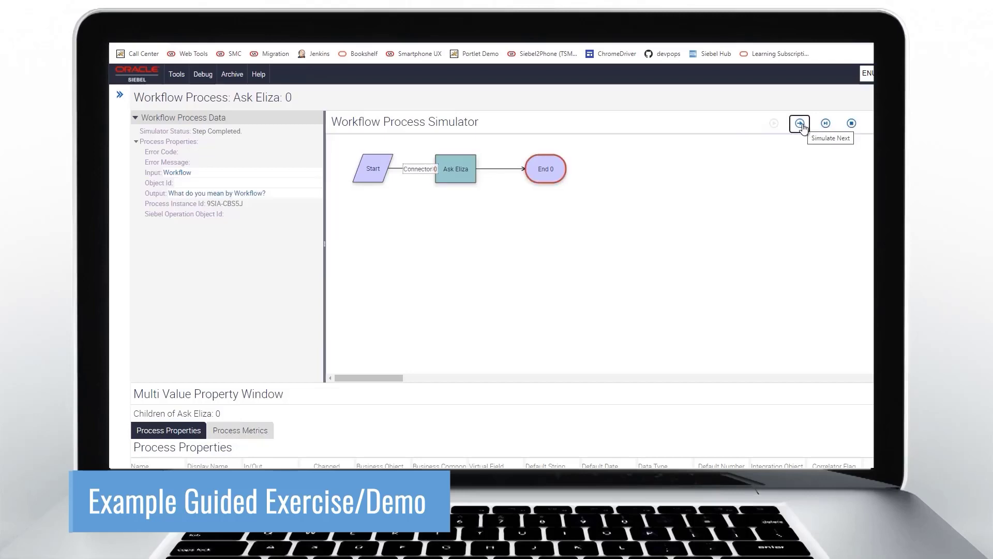